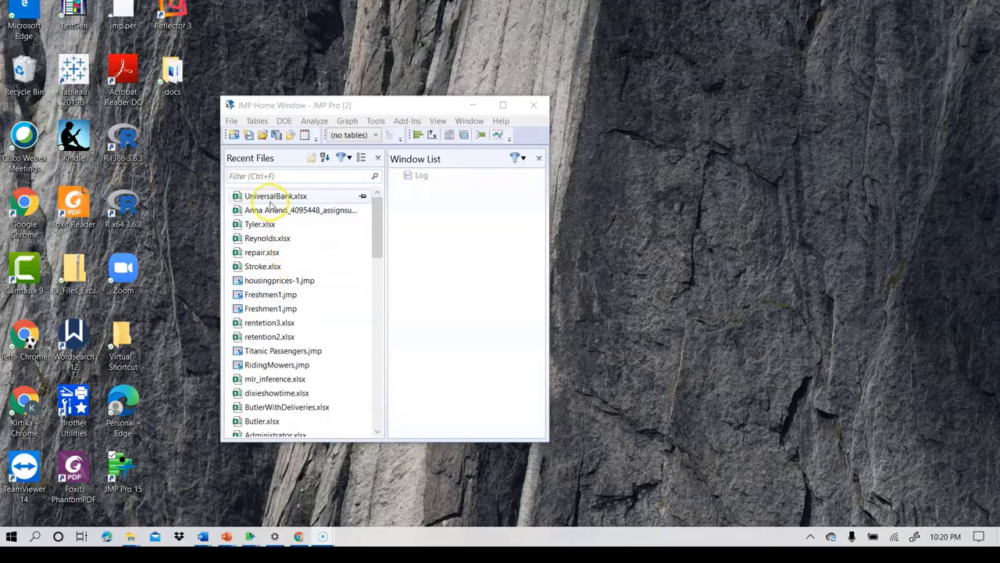
{"action": "left_click", "coordinate": [266, 199]}
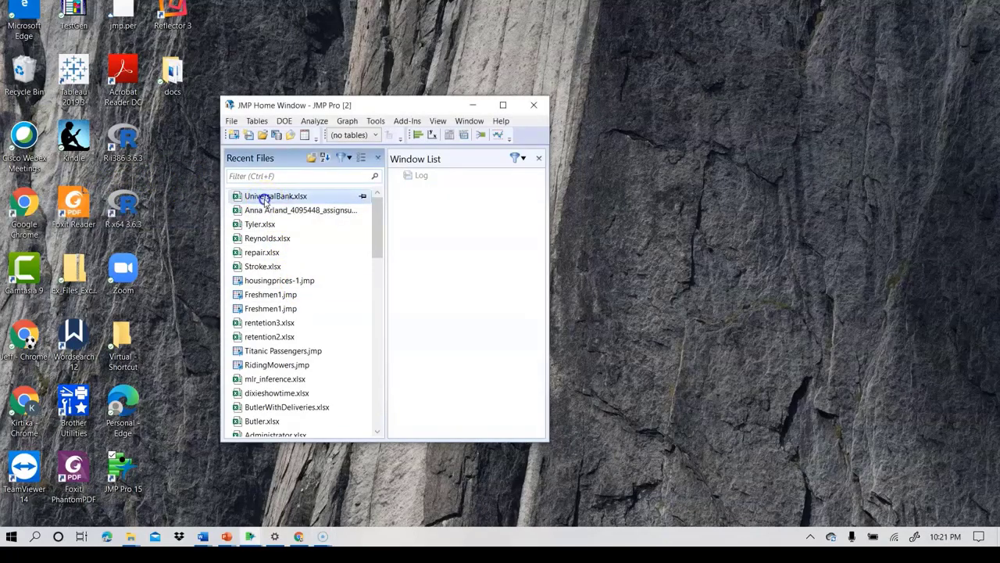
{"action": "double_click", "coordinate": [266, 198]}
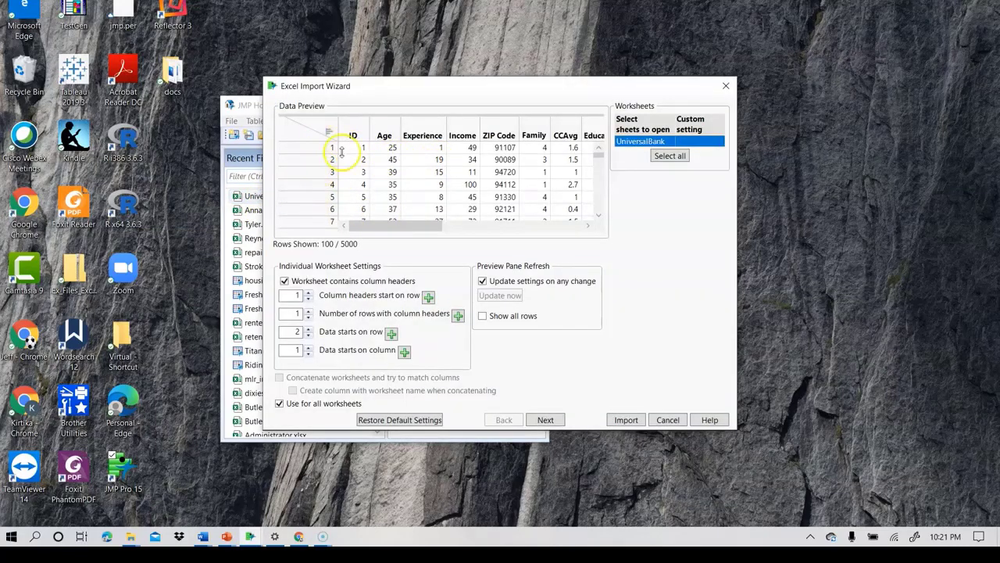
{"action": "left_click", "coordinate": [726, 85]}
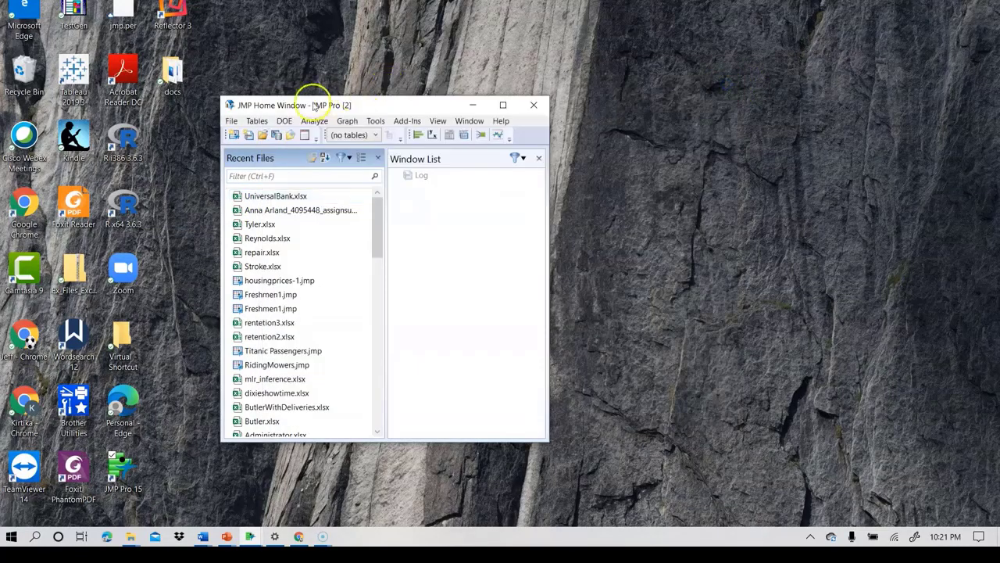
{"action": "left_click", "coordinate": [262, 134]}
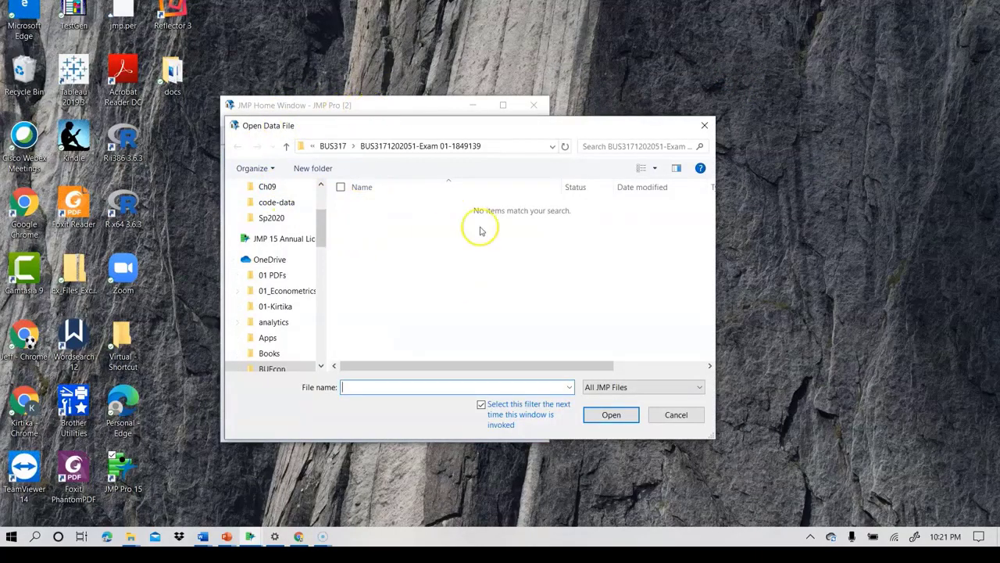
{"action": "left_click", "coordinate": [688, 415]}
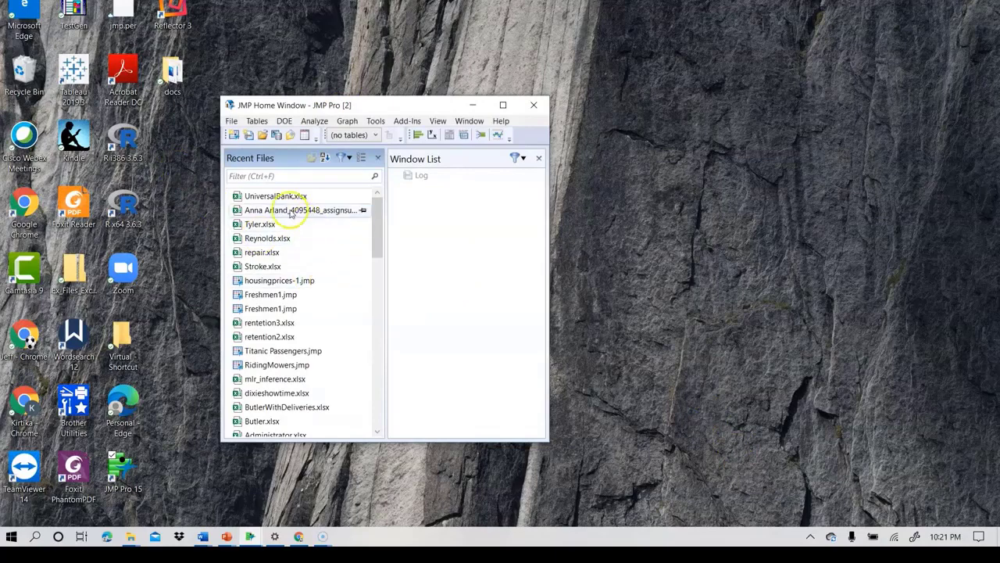
- Import the UniversalBank worksheet from UniversalBank.xlsx with the default import settings after reviewing its columns in the preview
{"action": "double_click", "coordinate": [265, 197]}
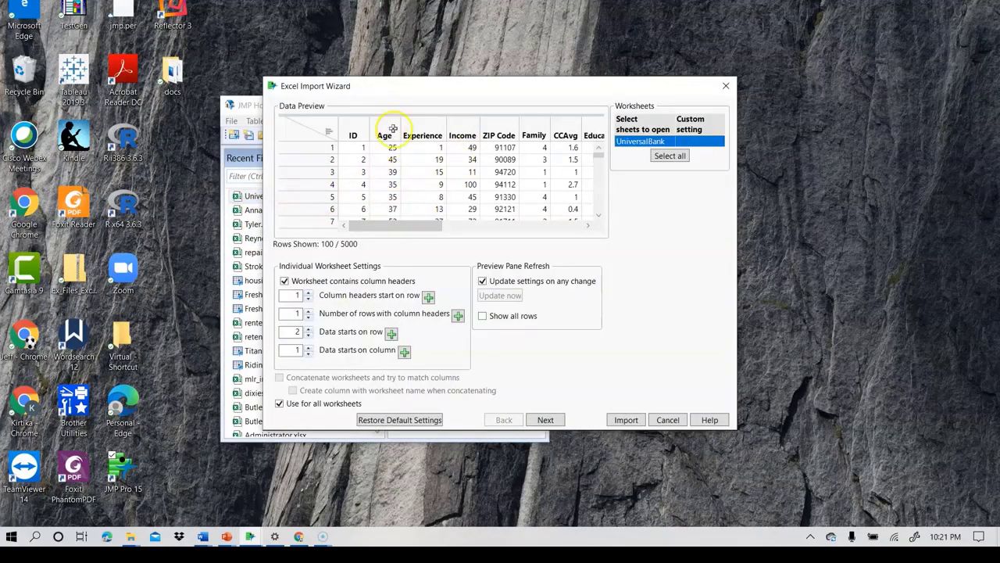
{"action": "left_click_drag", "start_coordinate": [385, 226], "coordinate": [365, 232]}
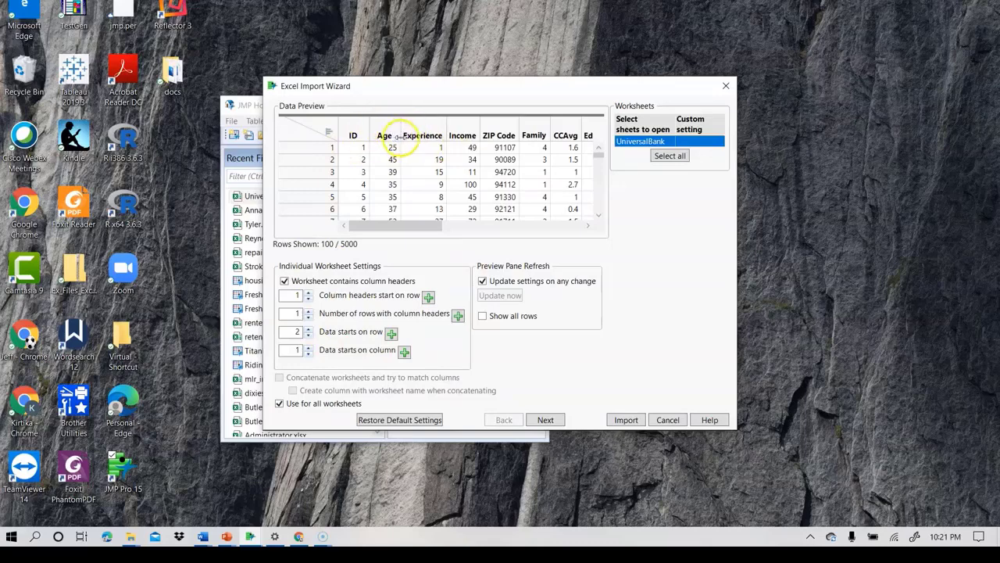
{"action": "left_click_drag", "start_coordinate": [431, 226], "coordinate": [611, 224]}
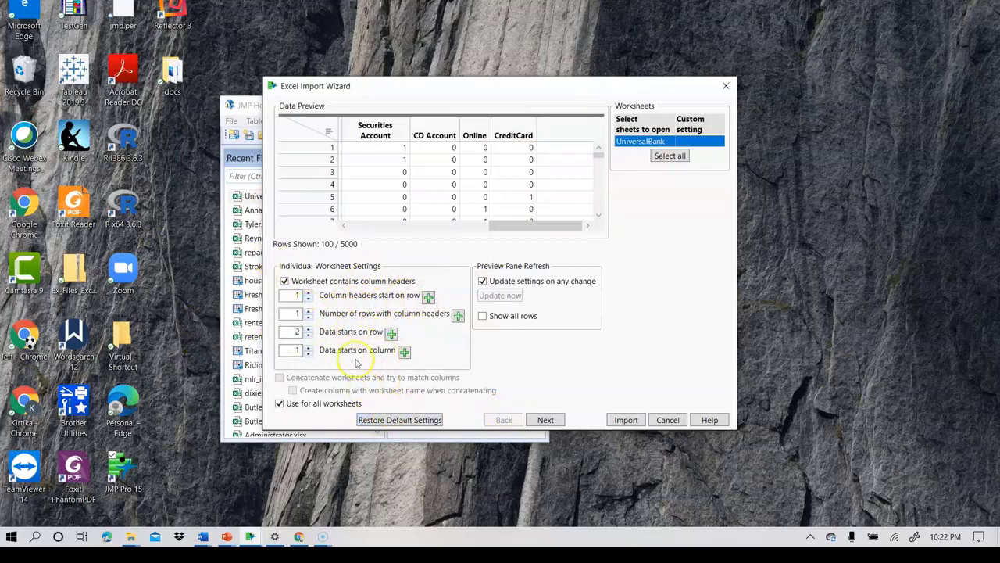
{"action": "left_click", "coordinate": [545, 420]}
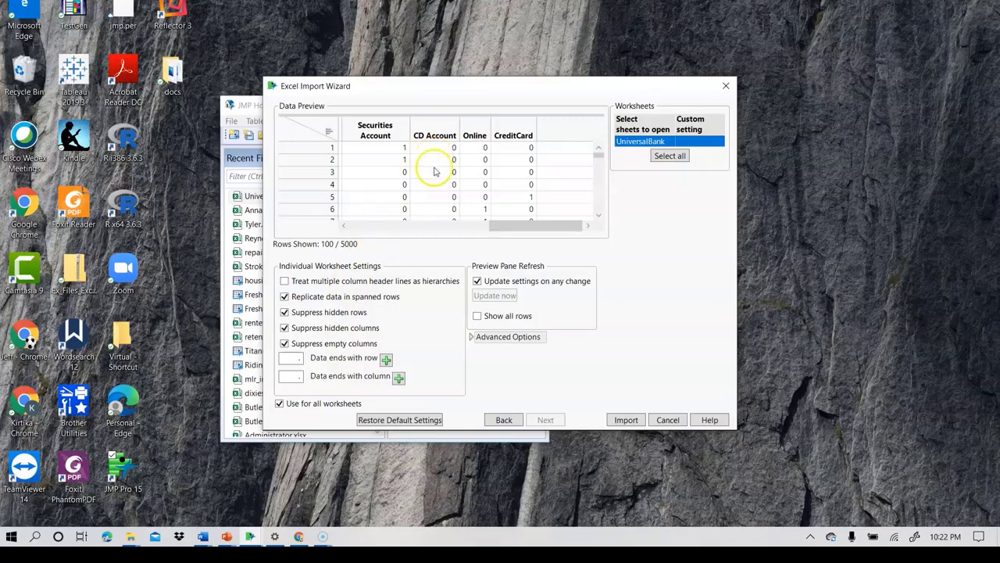
{"action": "left_click", "coordinate": [624, 420]}
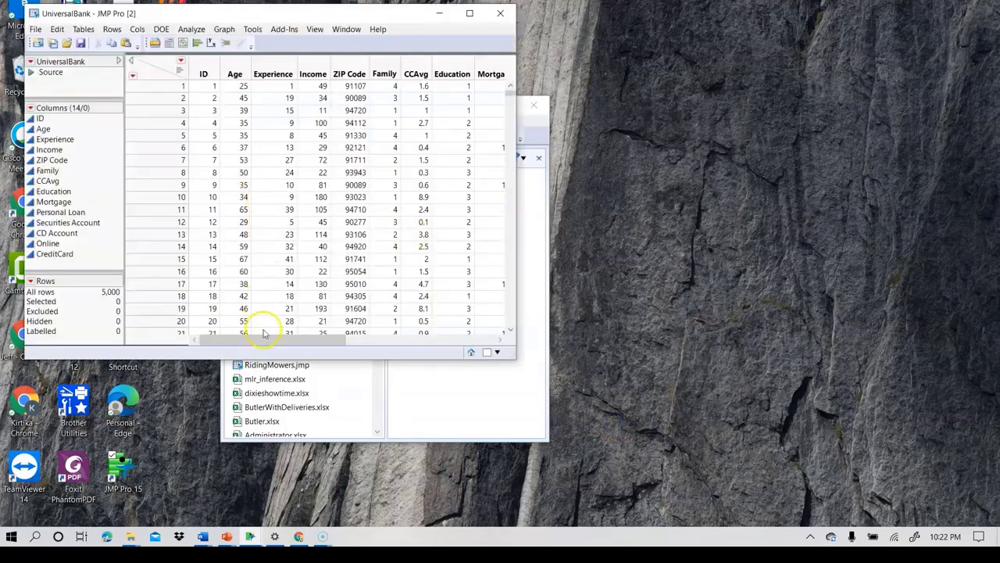
- Review the columns of the UniversalBank table and set the modeling type of Personal Loan to Nominal
{"action": "left_click_drag", "start_coordinate": [263, 339], "coordinate": [224, 342]}
{"action": "left_click_drag", "start_coordinate": [310, 10], "coordinate": [383, 6]}
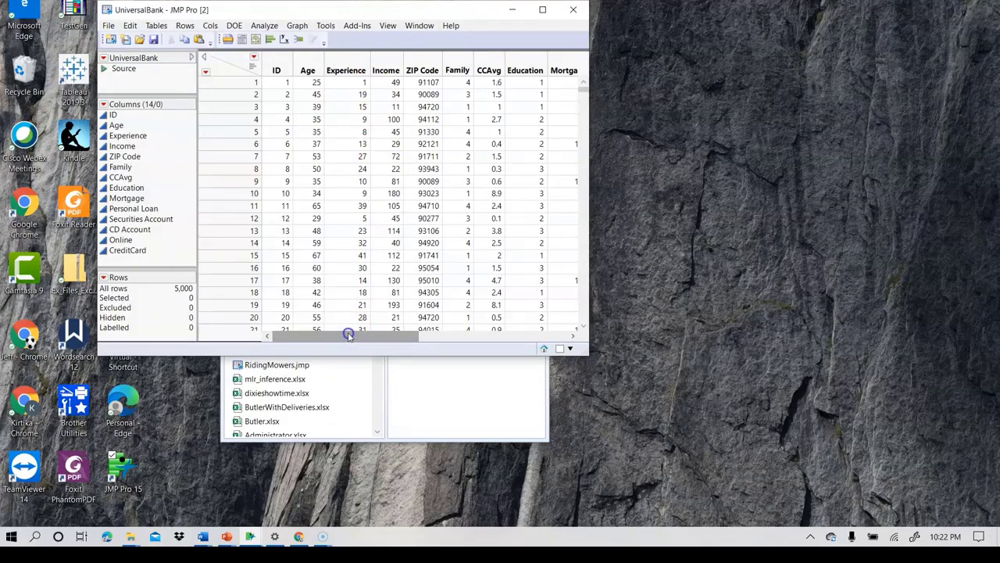
{"action": "left_click_drag", "start_coordinate": [349, 335], "coordinate": [453, 341]}
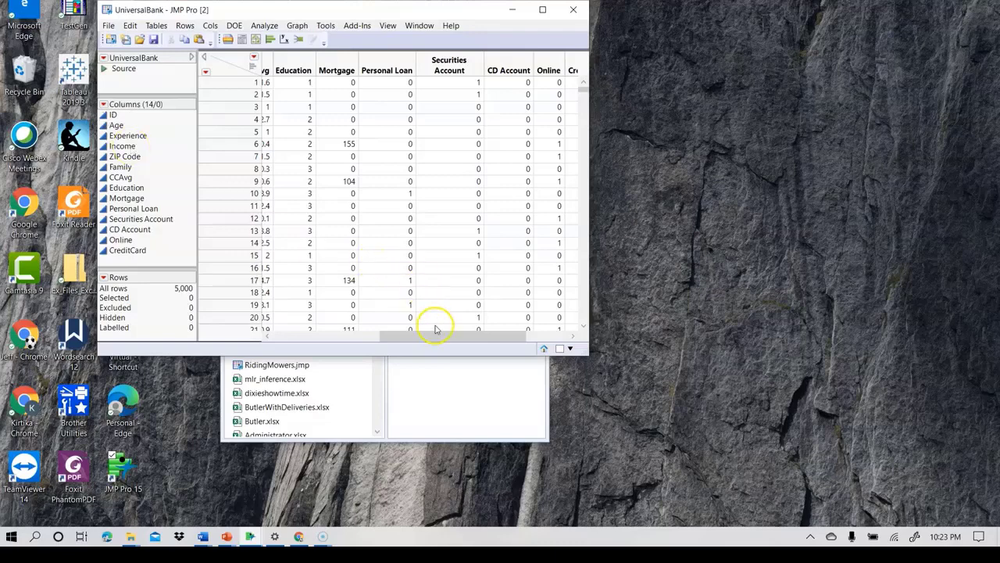
{"action": "left_click_drag", "start_coordinate": [433, 336], "coordinate": [251, 336]}
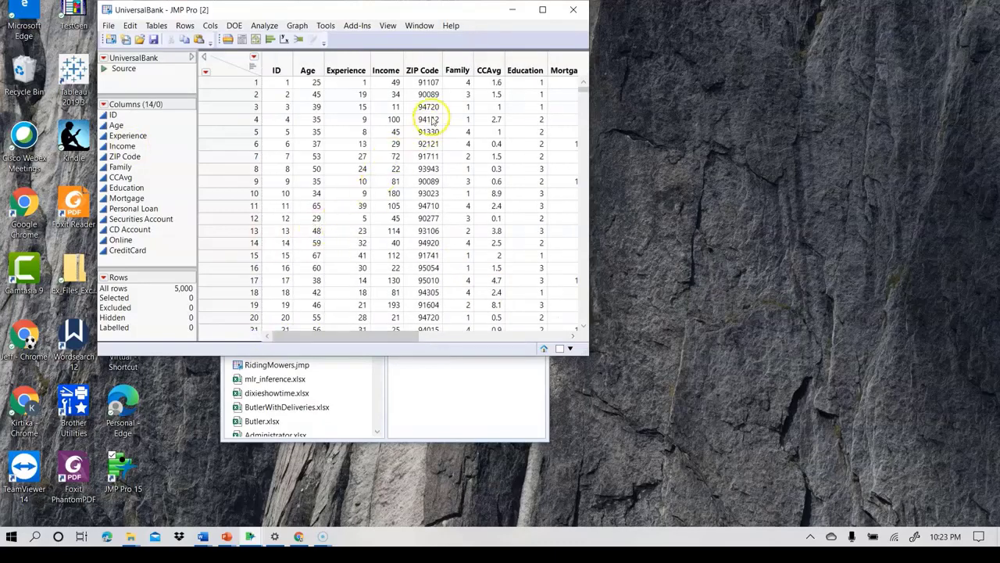
{"action": "left_click_drag", "start_coordinate": [347, 336], "coordinate": [443, 340]}
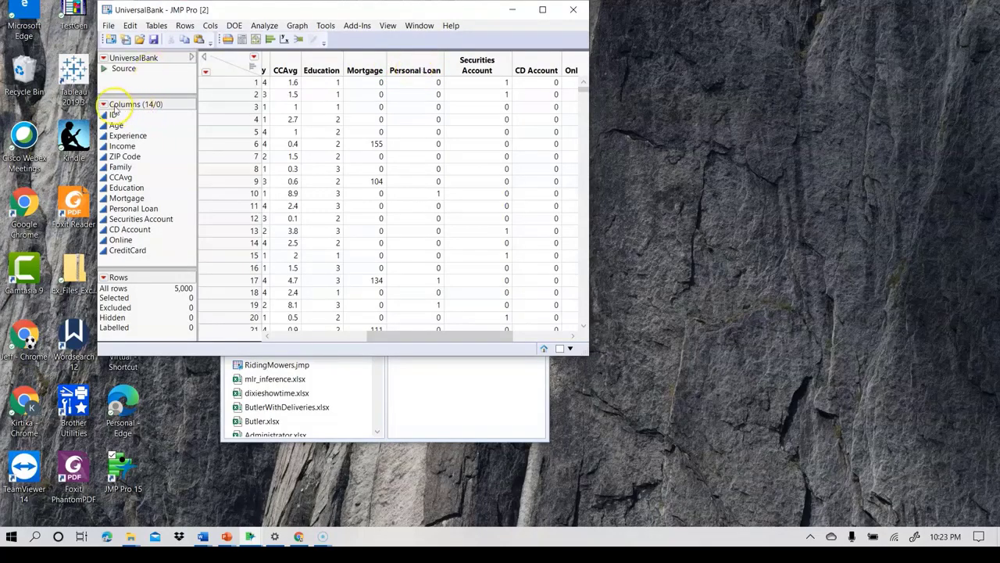
{"action": "left_click", "coordinate": [105, 209]}
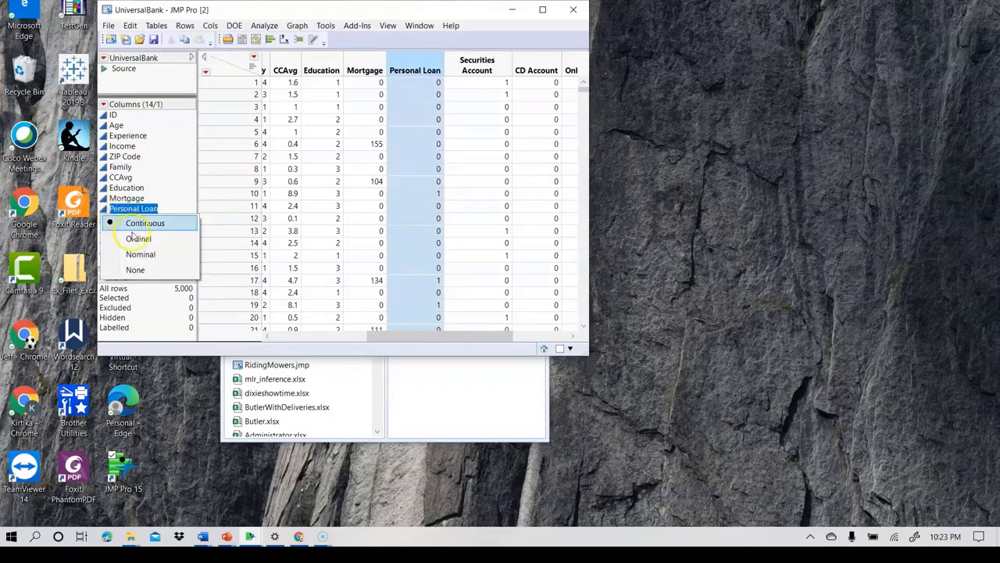
{"action": "left_click", "coordinate": [140, 255]}
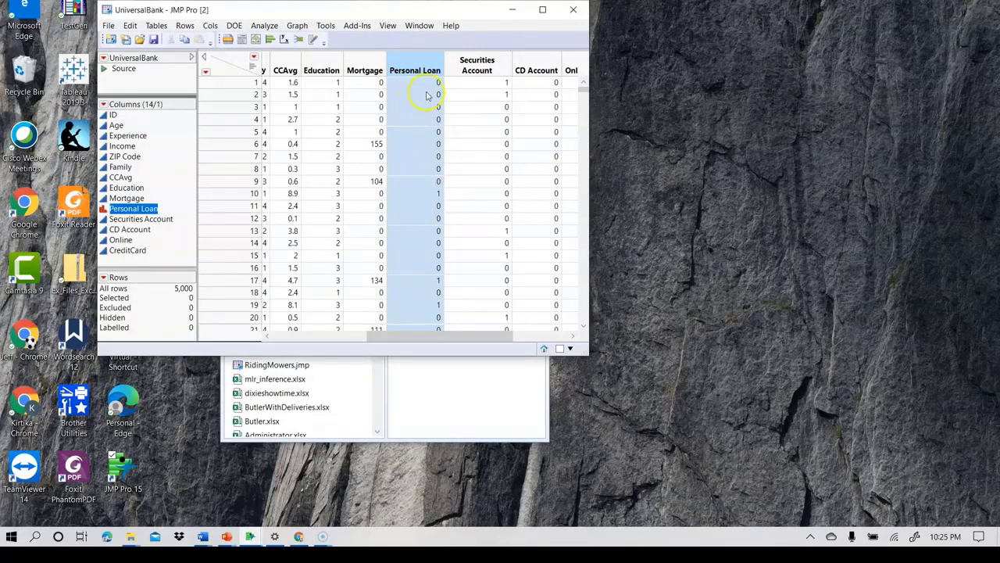
- Examine the values of Personal Loan in the table and in a Distribution report, and close the report
{"action": "scroll", "coordinate": [442, 110], "scroll_direction": "down", "scroll_amount": 10}
{"action": "scroll", "coordinate": [442, 107], "scroll_direction": "down", "scroll_amount": 8}
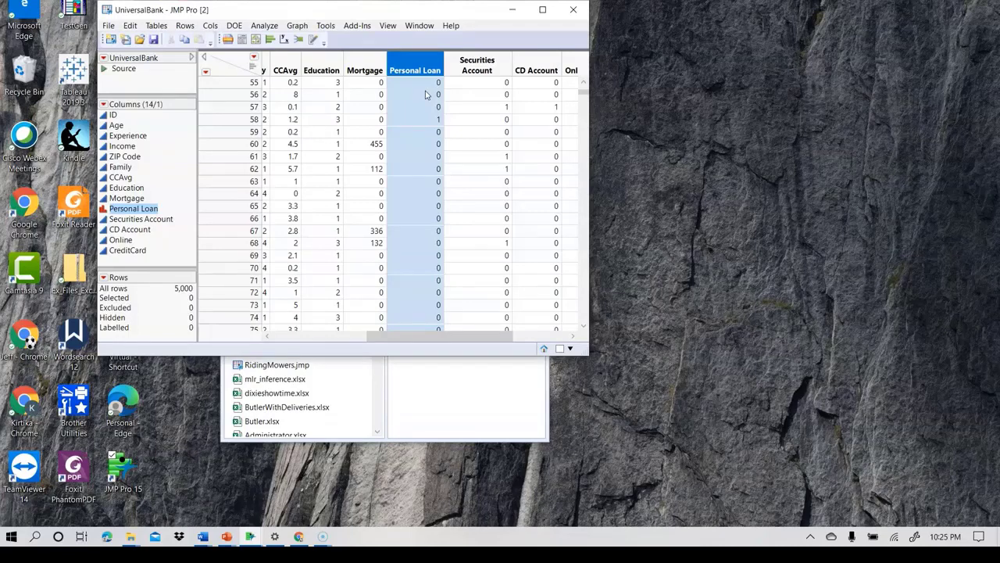
{"action": "scroll", "coordinate": [426, 94], "scroll_direction": "up", "scroll_amount": 7}
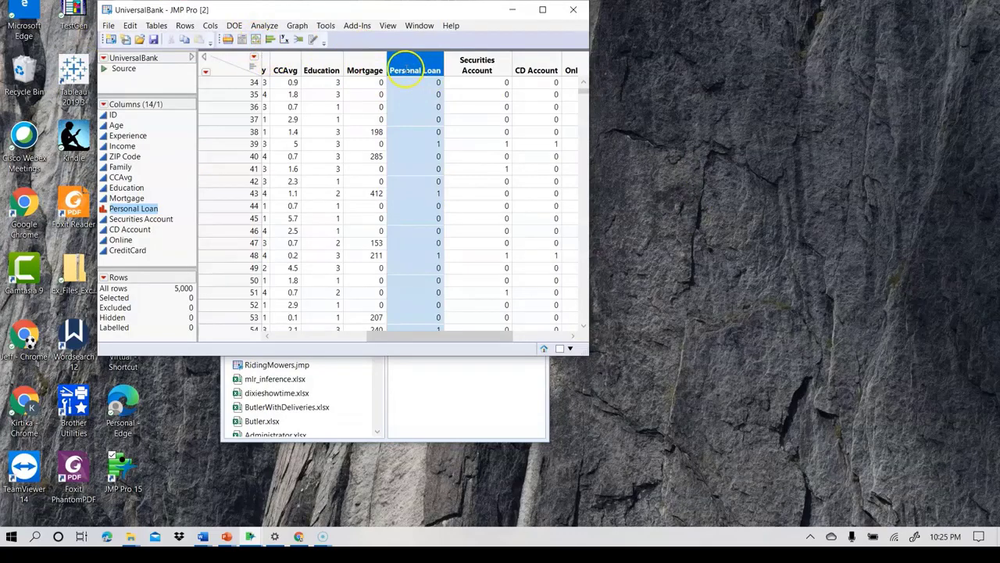
{"action": "left_click", "coordinate": [266, 26]}
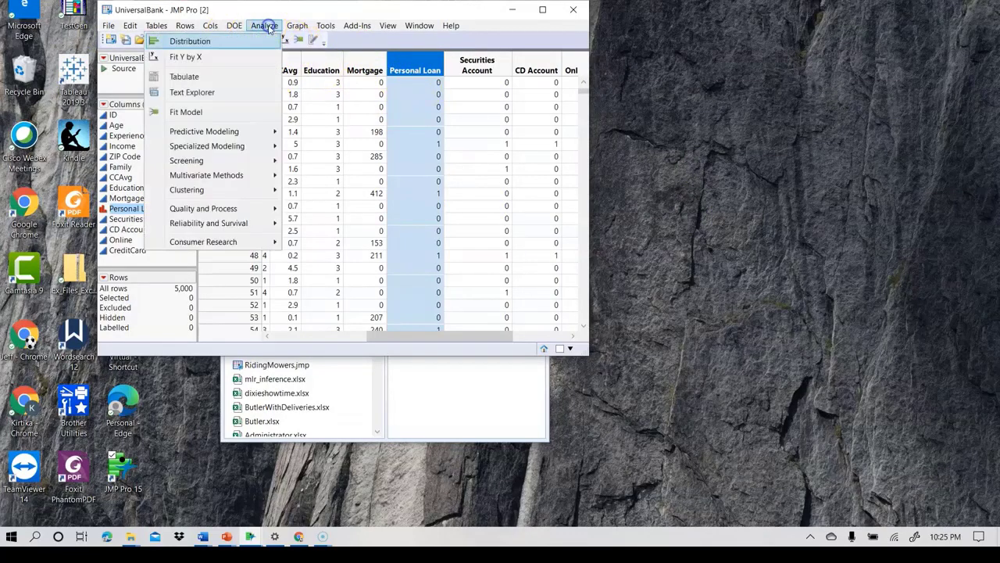
{"action": "left_click", "coordinate": [190, 41]}
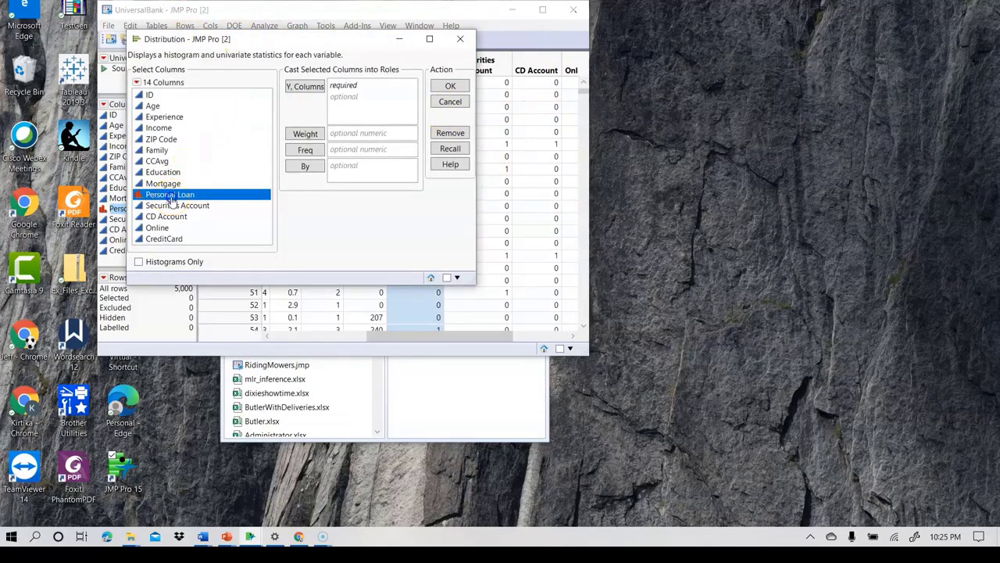
{"action": "left_click_drag", "start_coordinate": [172, 199], "coordinate": [358, 103]}
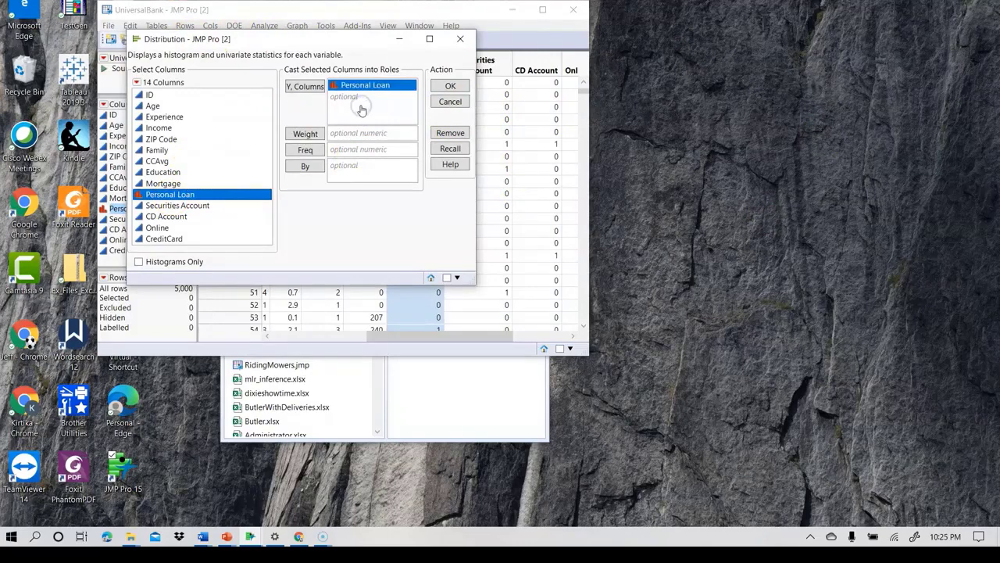
{"action": "left_click", "coordinate": [450, 86]}
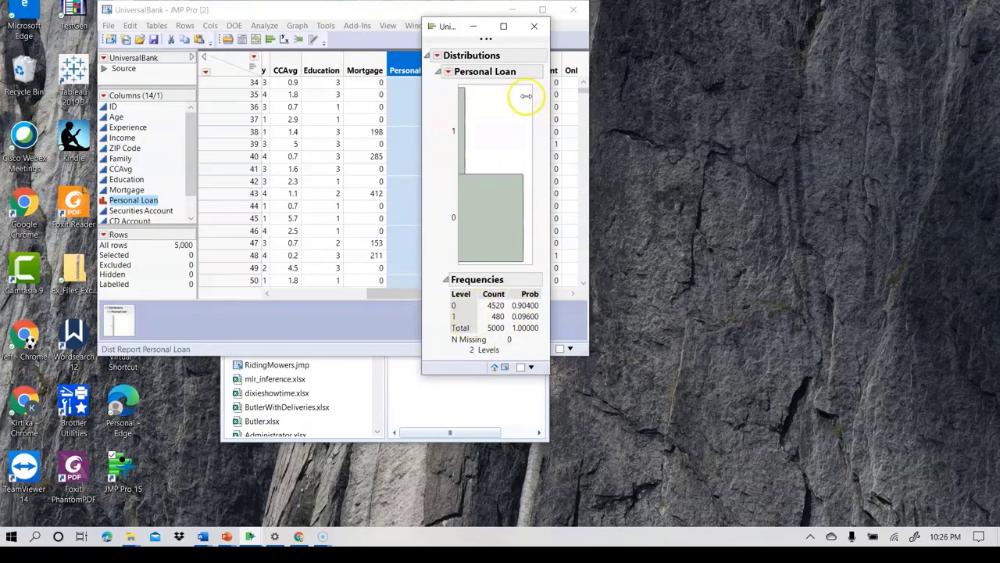
{"action": "left_click", "coordinate": [535, 25]}
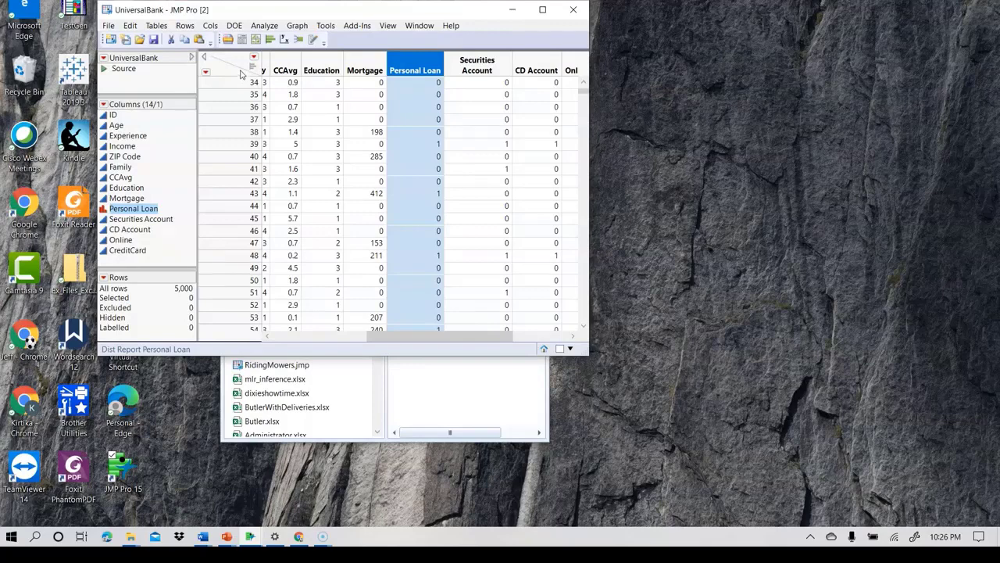
- Start a Make Validation Column setup with Personal Loan as the stratification column
{"action": "left_click", "coordinate": [255, 26]}
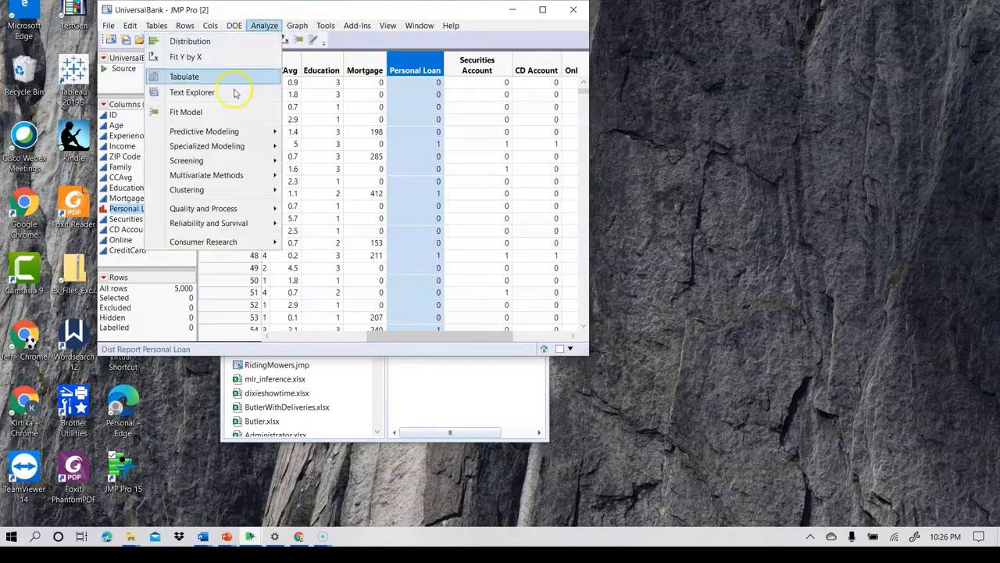
{"action": "mouse_move", "coordinate": [272, 134]}
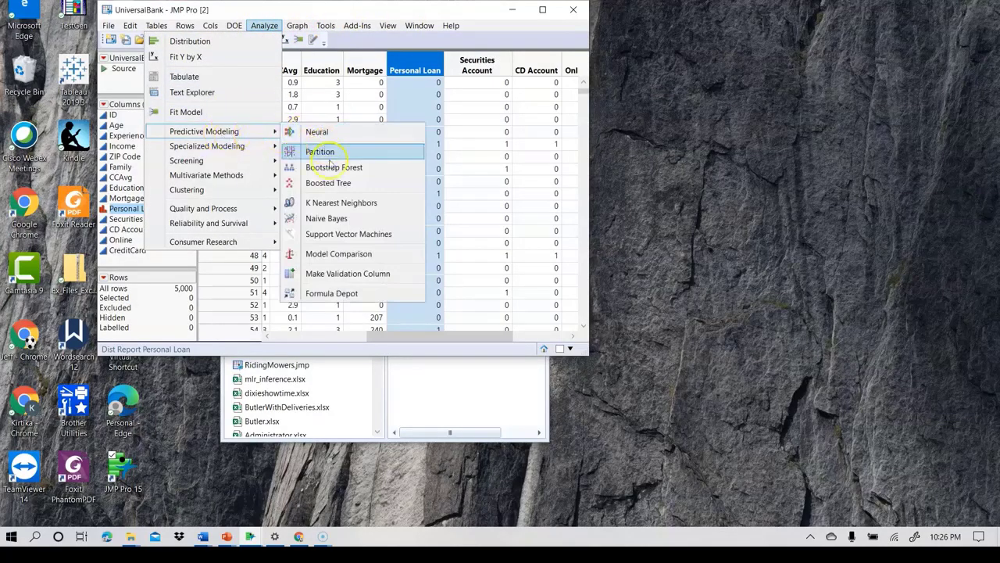
{"action": "left_click", "coordinate": [344, 278]}
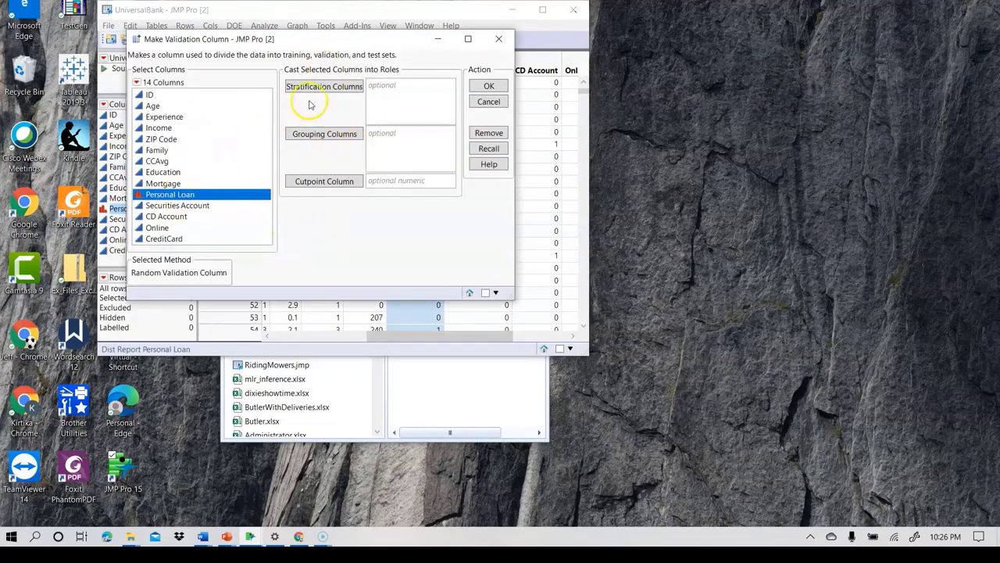
{"action": "left_click_drag", "start_coordinate": [167, 192], "coordinate": [407, 94]}
{"action": "left_click", "coordinate": [488, 86]}
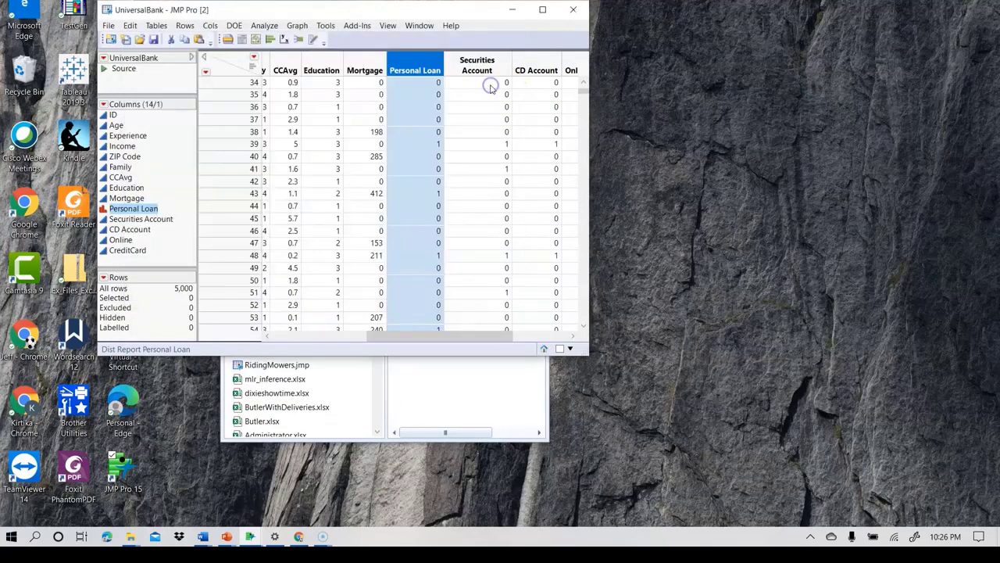
{"action": "left_click_drag", "start_coordinate": [208, 38], "coordinate": [370, 4]}
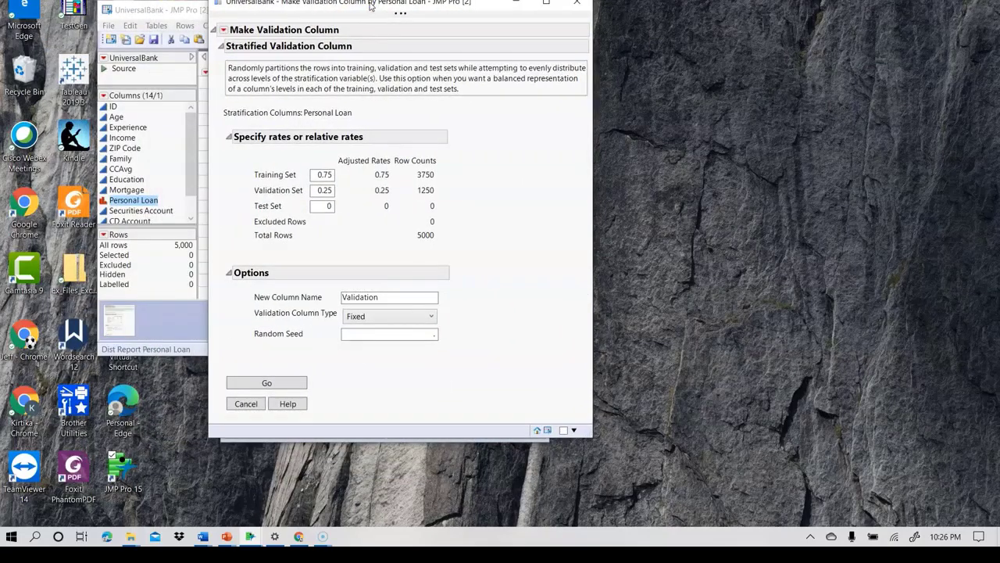
- Set the partition rates to 0.5 for the training set, 0.3 for the validation set and 0.2 for the test set
{"action": "double_click", "coordinate": [326, 175]}
{"action": "type", "text": "0.5"}
{"action": "double_click", "coordinate": [316, 191]}
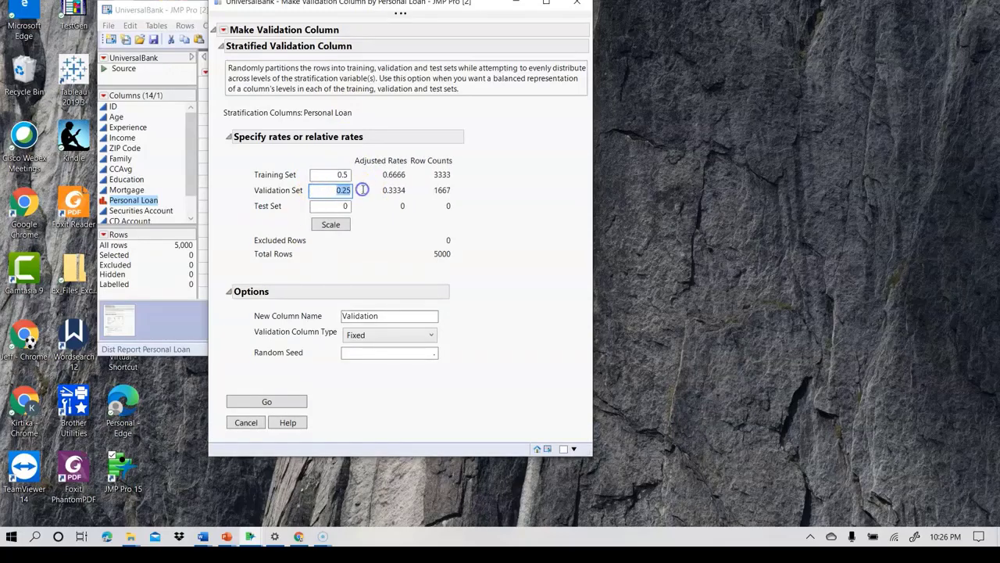
{"action": "key", "text": "BackSpace"}
{"action": "type", "text": ".3"}
{"action": "double_click", "coordinate": [342, 205]}
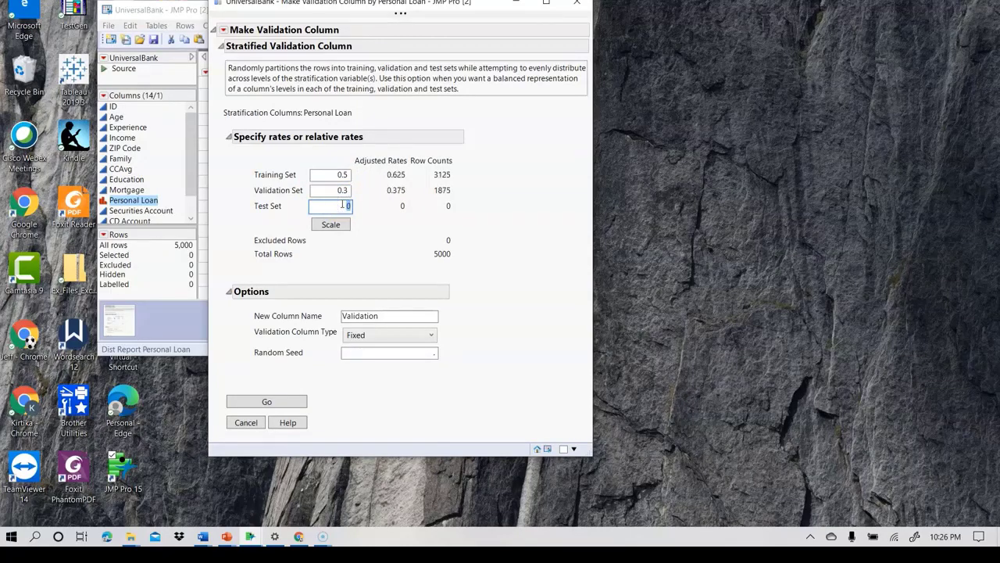
{"action": "type", "text": "0.2"}
{"action": "left_click", "coordinate": [326, 206]}
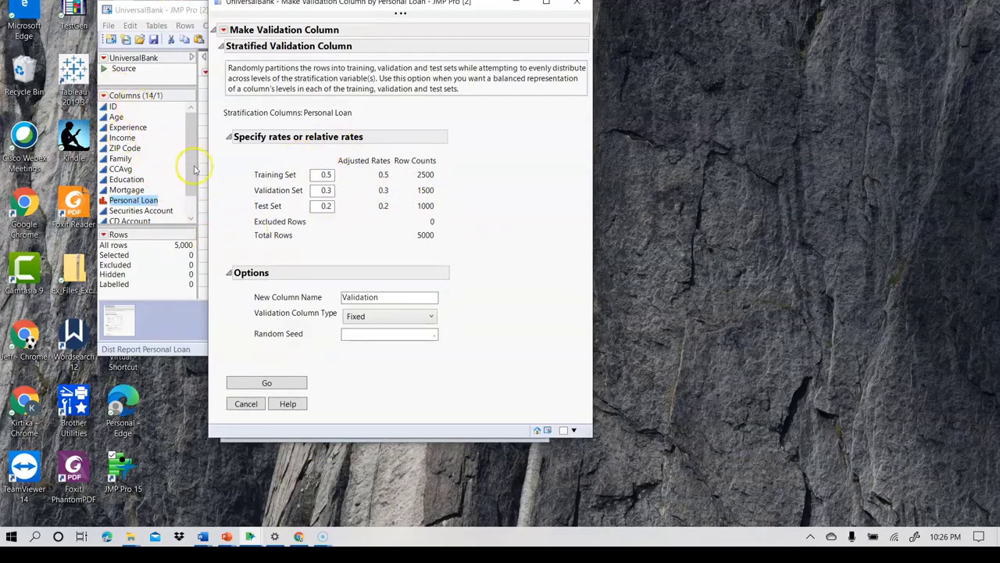
- Set the random seed to 9876 and generate the fixed Validation column in the table
{"action": "left_click", "coordinate": [389, 333]}
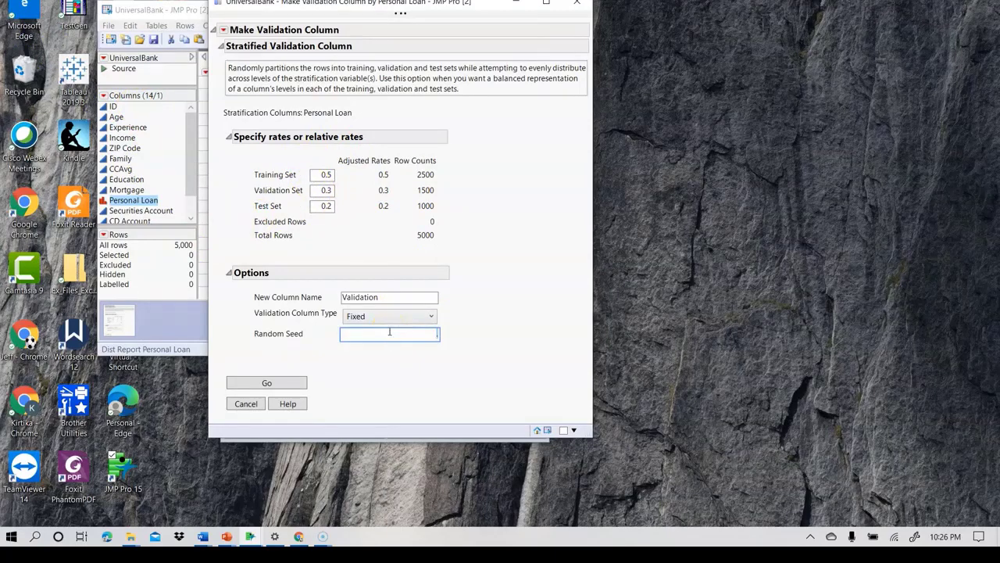
{"action": "type", "text": "9876"}
{"action": "left_click", "coordinate": [285, 382]}
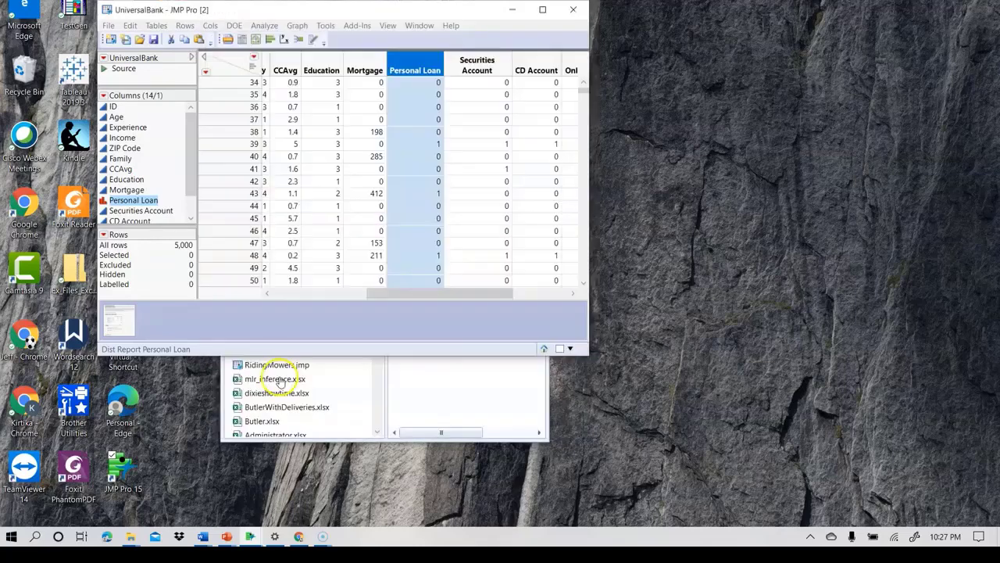
{"action": "left_click", "coordinate": [571, 336]}
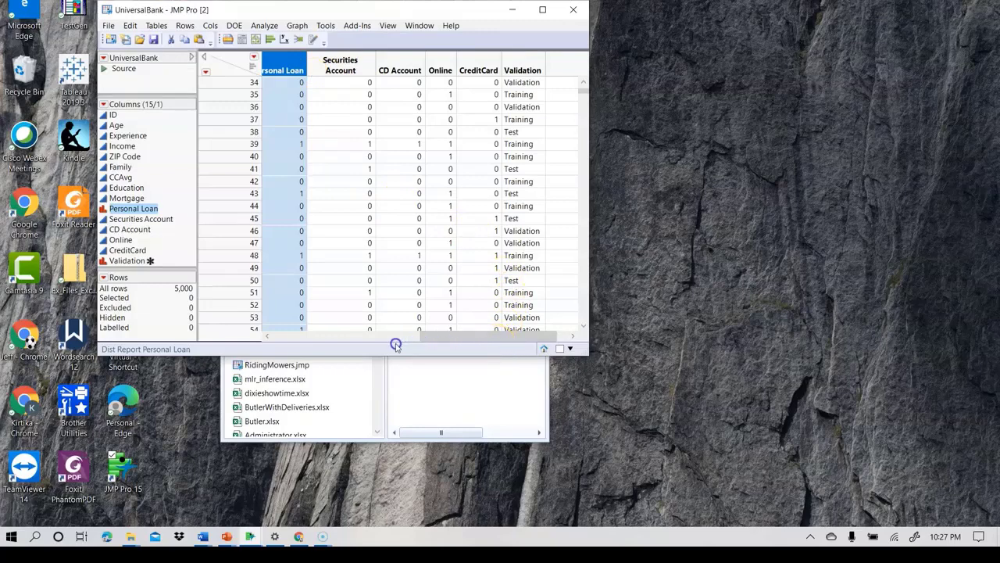
- Create a Tabulate report with Personal Loan as the rows and Column % as the statistic
{"action": "left_click_drag", "start_coordinate": [459, 337], "coordinate": [397, 338]}
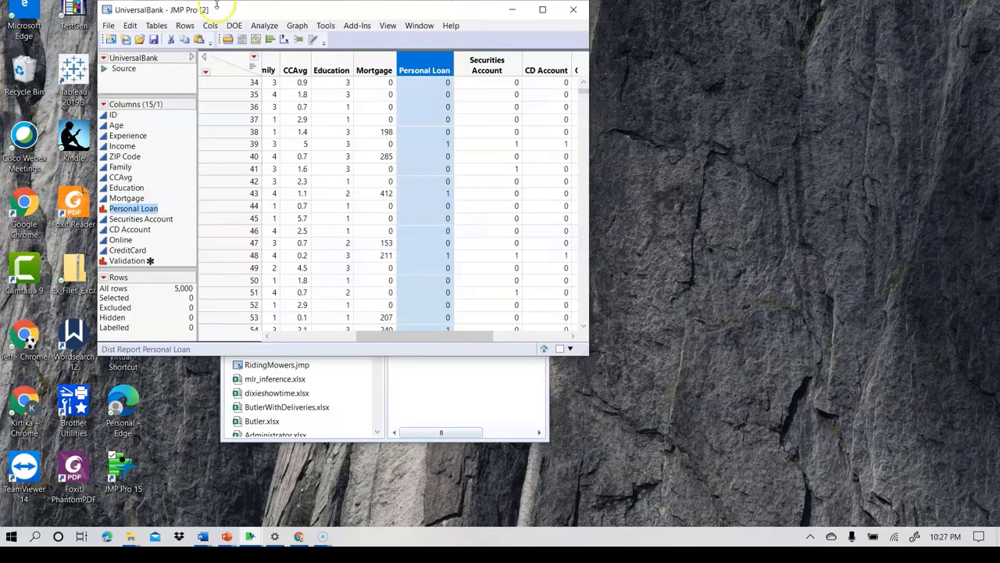
{"action": "left_click", "coordinate": [261, 26]}
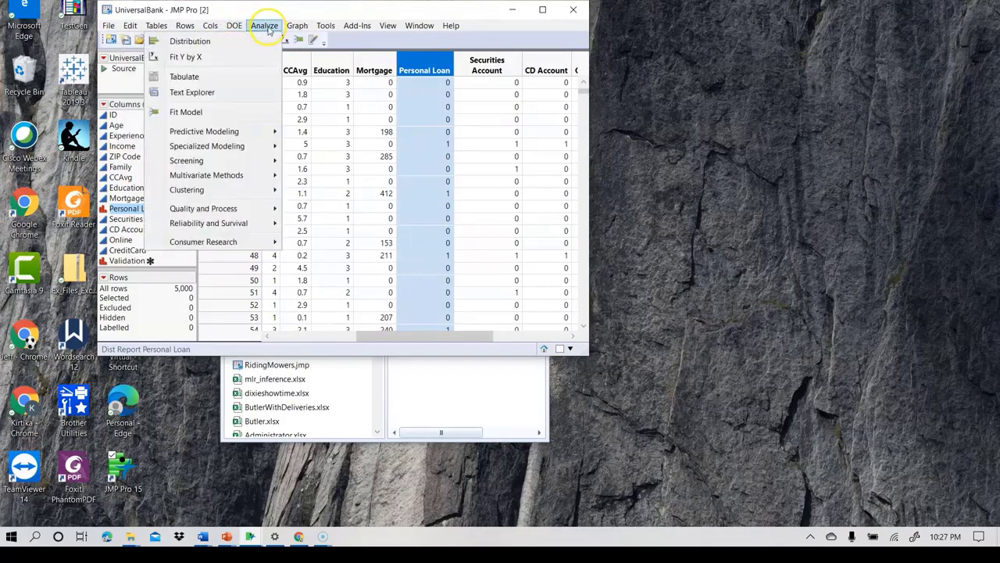
{"action": "left_click", "coordinate": [157, 26]}
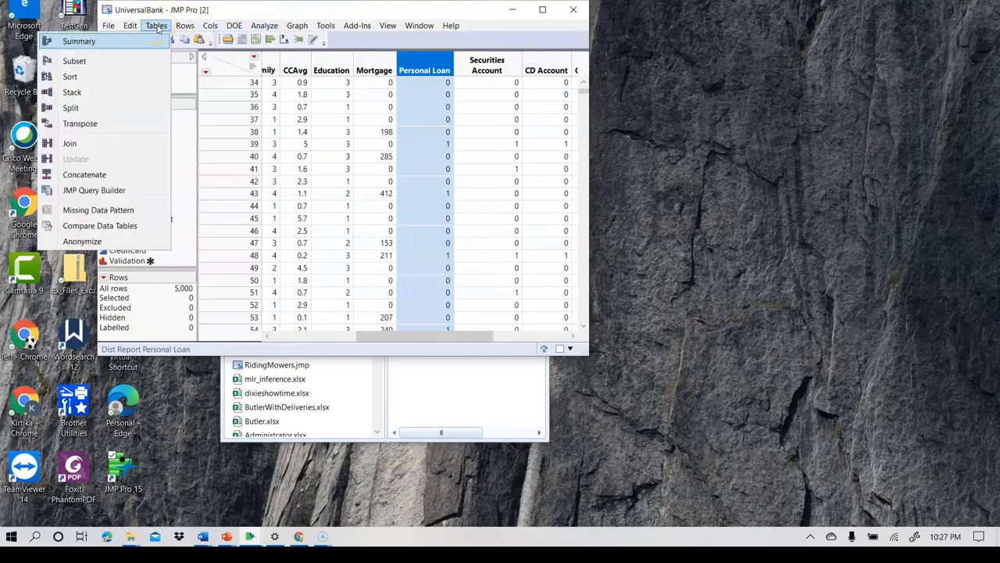
{"action": "left_click", "coordinate": [263, 30]}
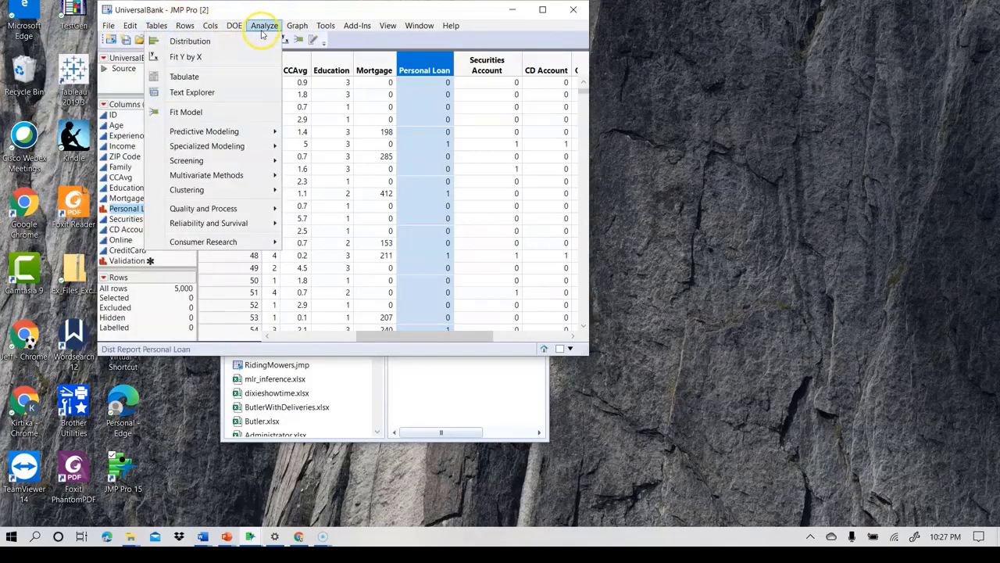
{"action": "left_click", "coordinate": [185, 76]}
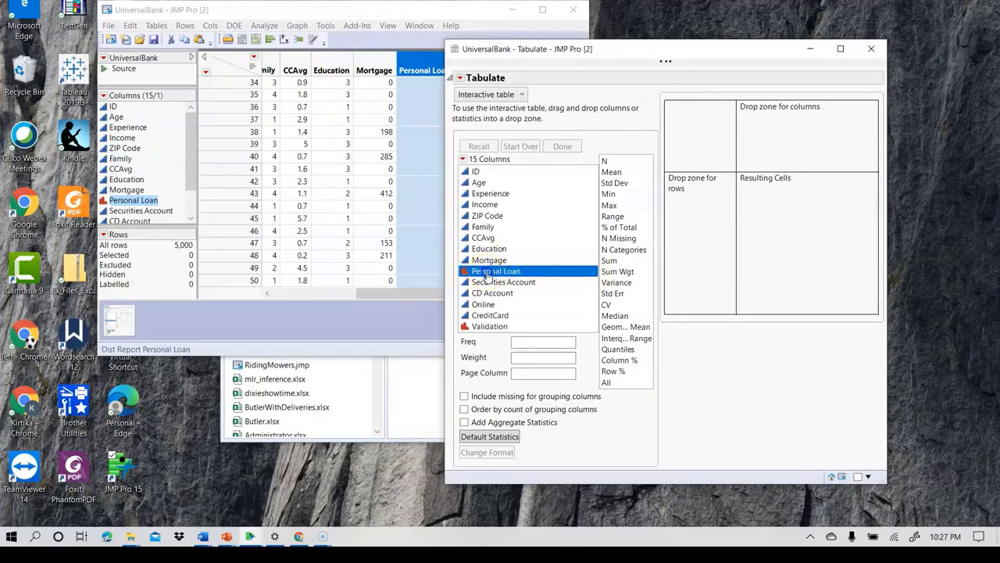
{"action": "left_click_drag", "start_coordinate": [486, 275], "coordinate": [705, 238]}
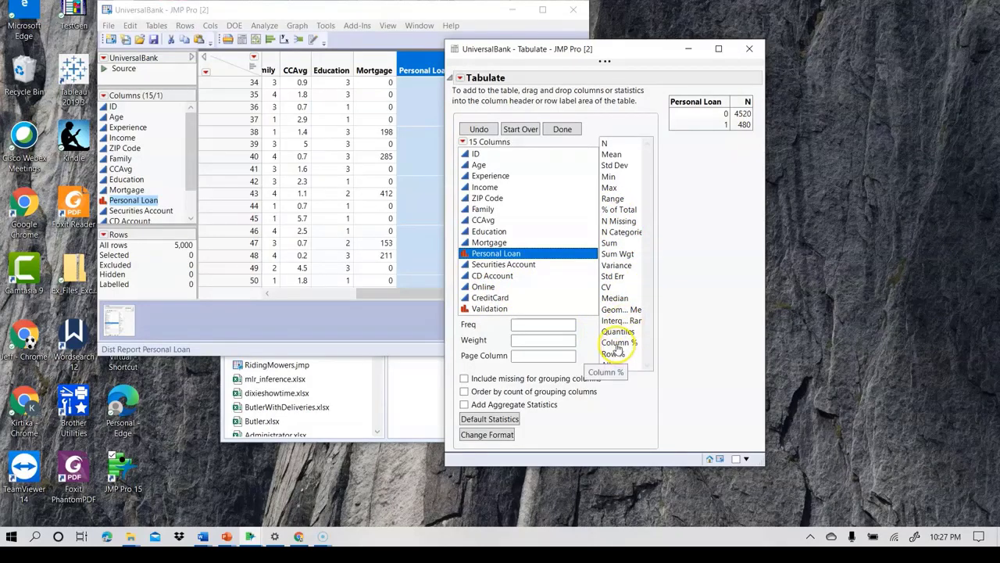
{"action": "left_click_drag", "start_coordinate": [617, 349], "coordinate": [753, 120]}
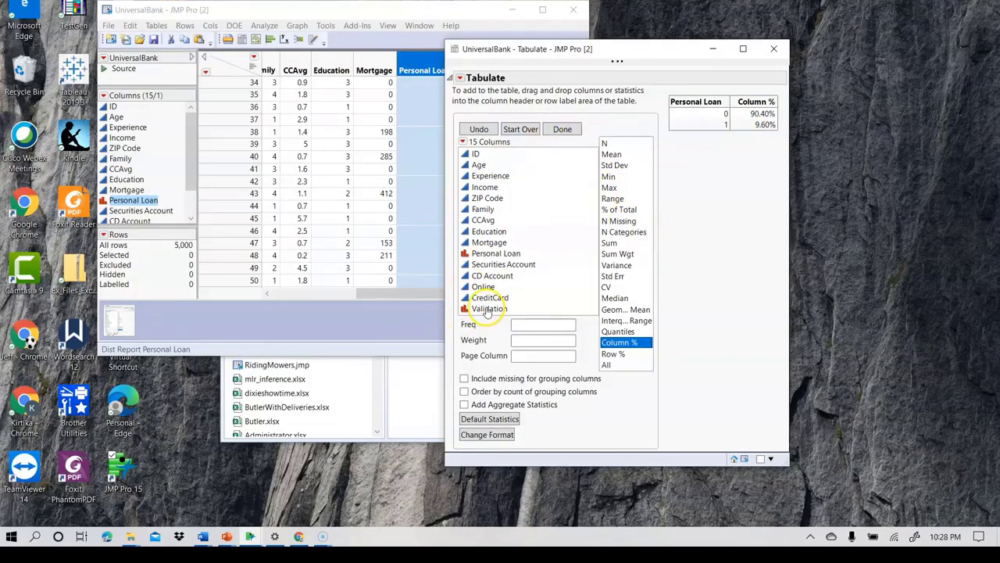
- Break the tabulation down by Validation, add the N statistic, and close the report after comparing the partitions
{"action": "left_click_drag", "start_coordinate": [489, 309], "coordinate": [756, 107]}
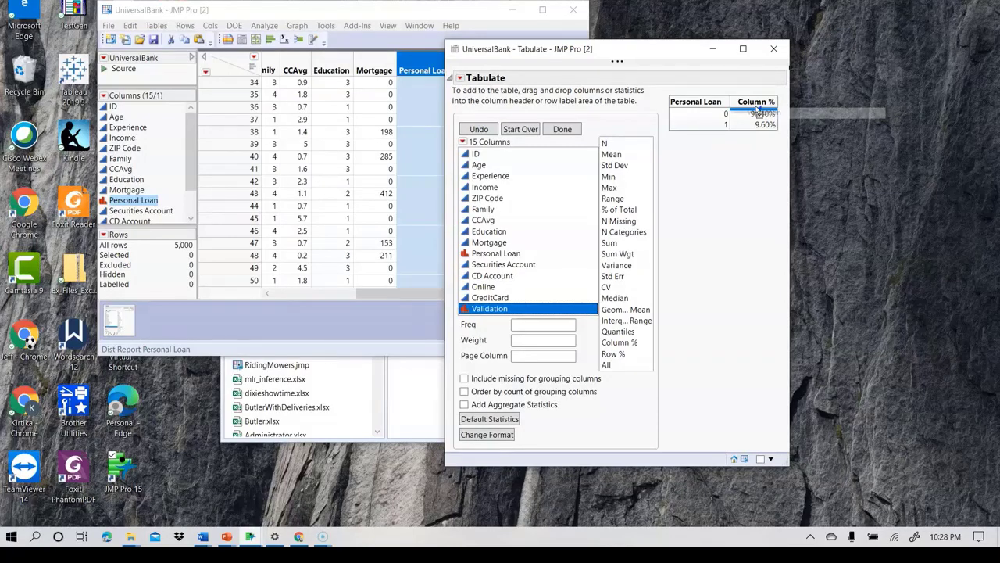
{"action": "left_click_drag", "start_coordinate": [758, 112], "coordinate": [758, 111]}
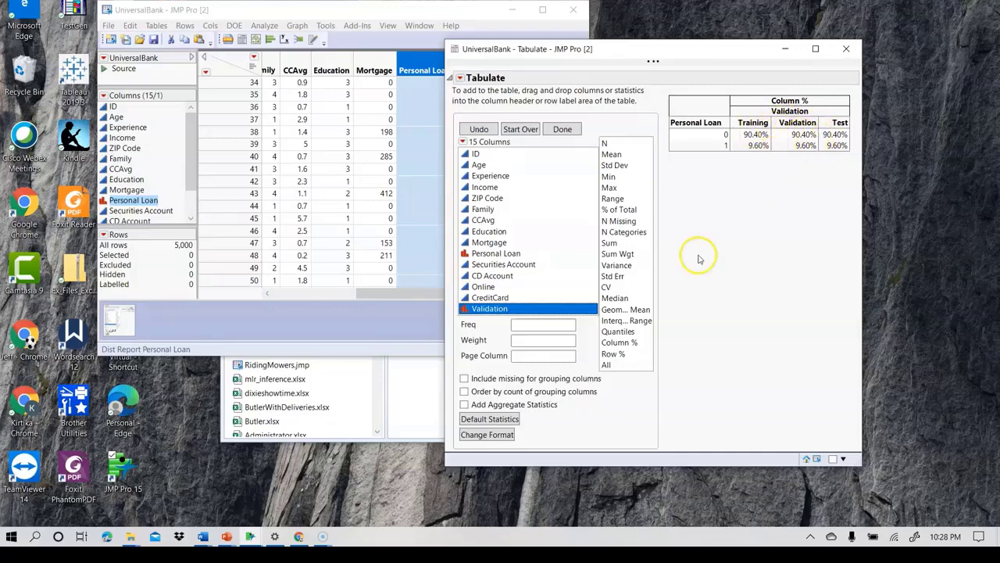
{"action": "left_click_drag", "start_coordinate": [605, 144], "coordinate": [743, 140]}
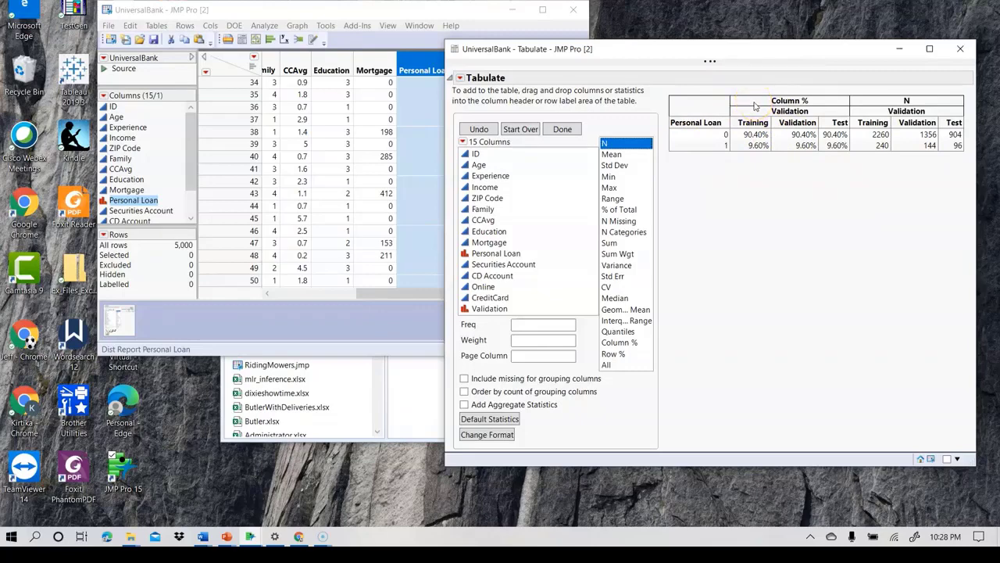
{"action": "left_click", "coordinate": [960, 49]}
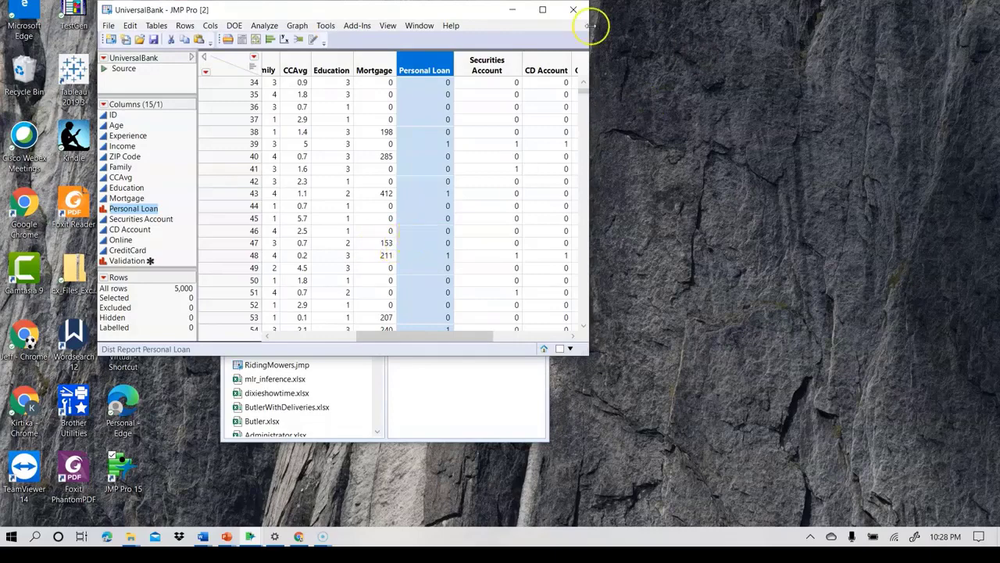
- Start a Partition model and assign Age through CreditCard as X factors, excluding ZIP Code and Personal Loan
{"action": "left_click", "coordinate": [264, 26]}
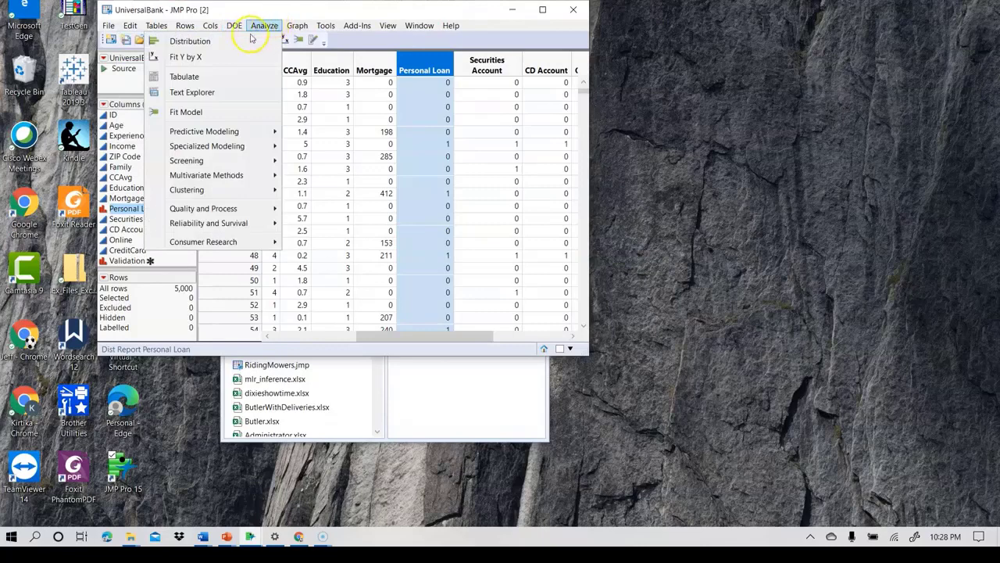
{"action": "mouse_move", "coordinate": [232, 132]}
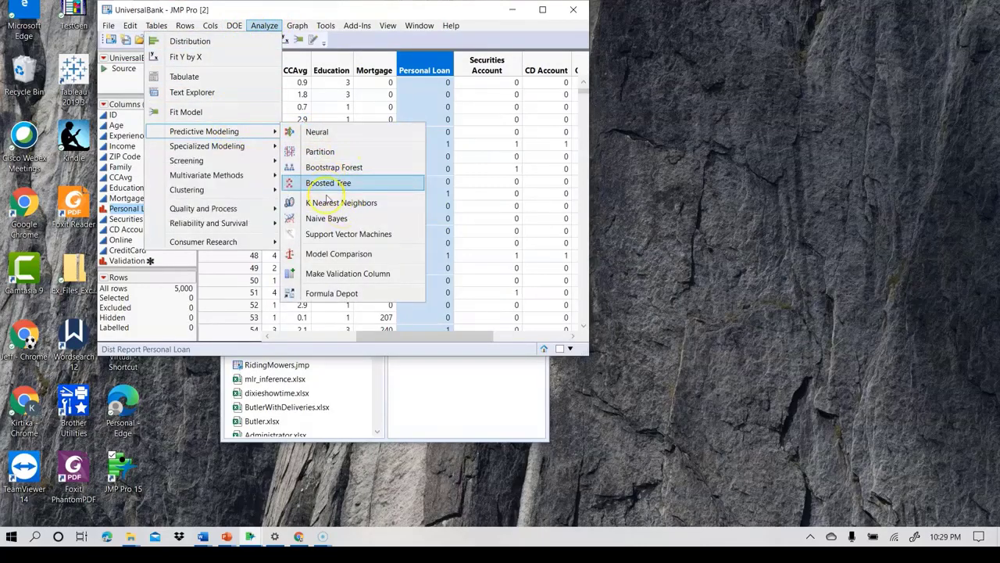
{"action": "left_click", "coordinate": [320, 152]}
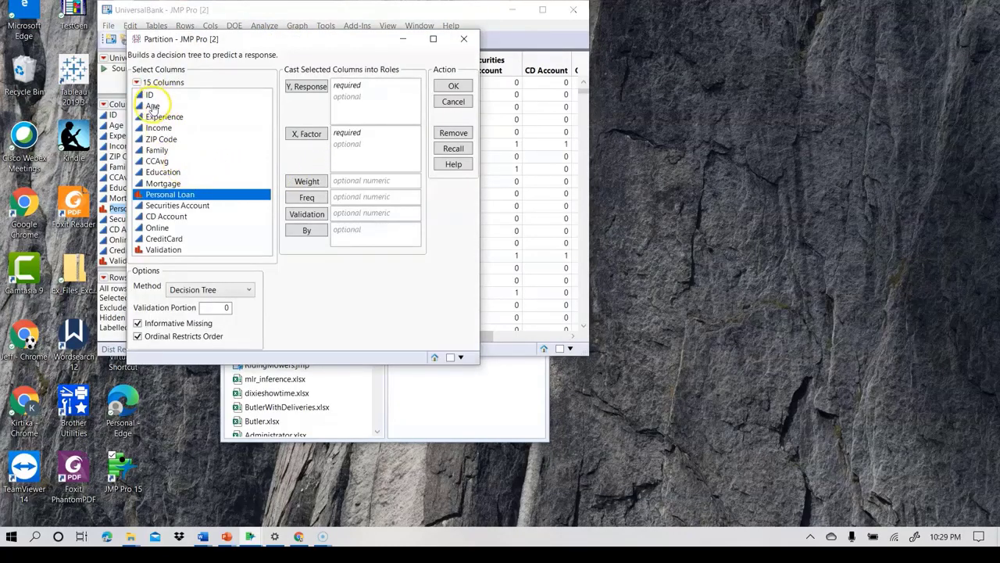
{"action": "left_click", "coordinate": [152, 106]}
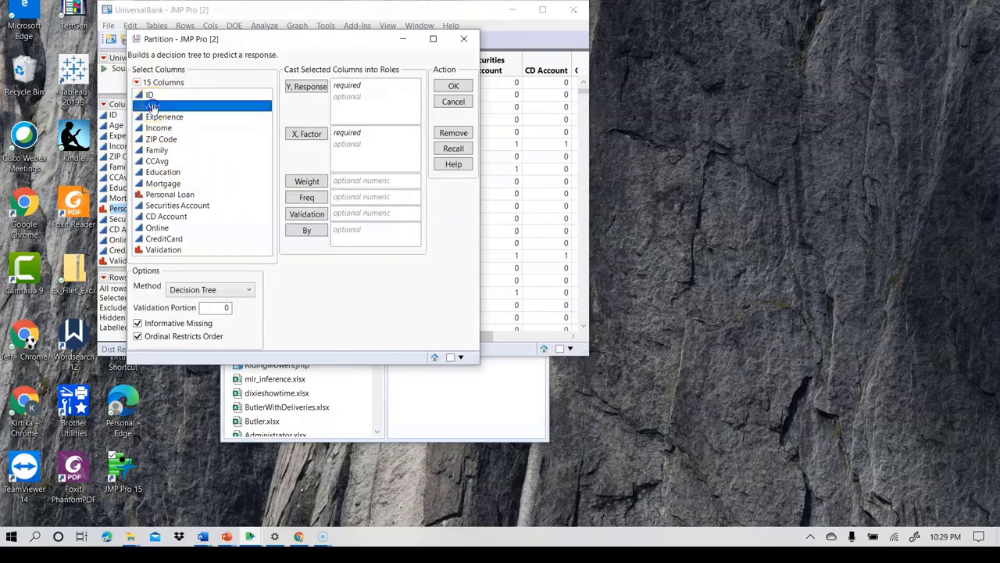
{"action": "left_click", "coordinate": [160, 239], "text": "shift"}
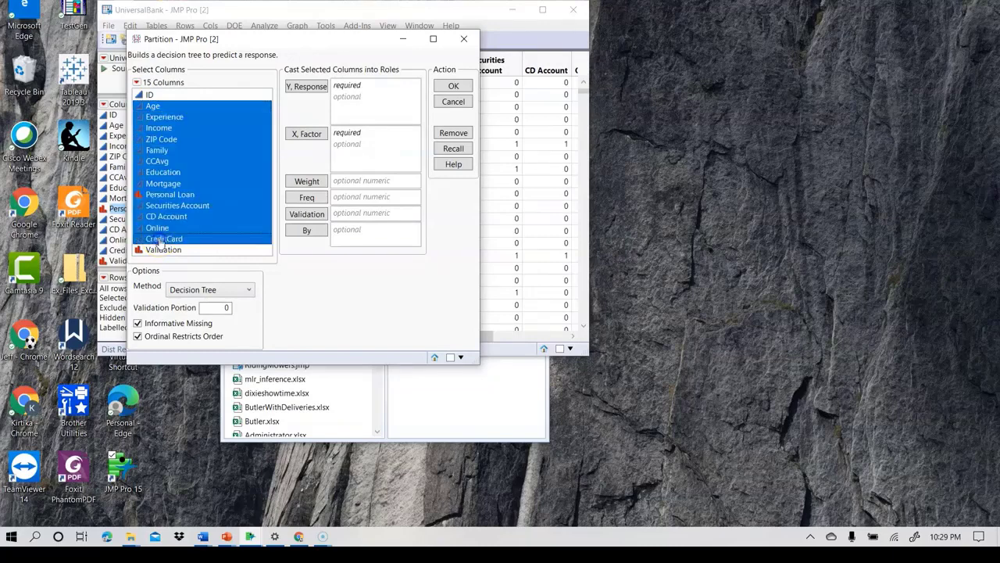
{"action": "left_click", "coordinate": [161, 140], "text": "ctrl"}
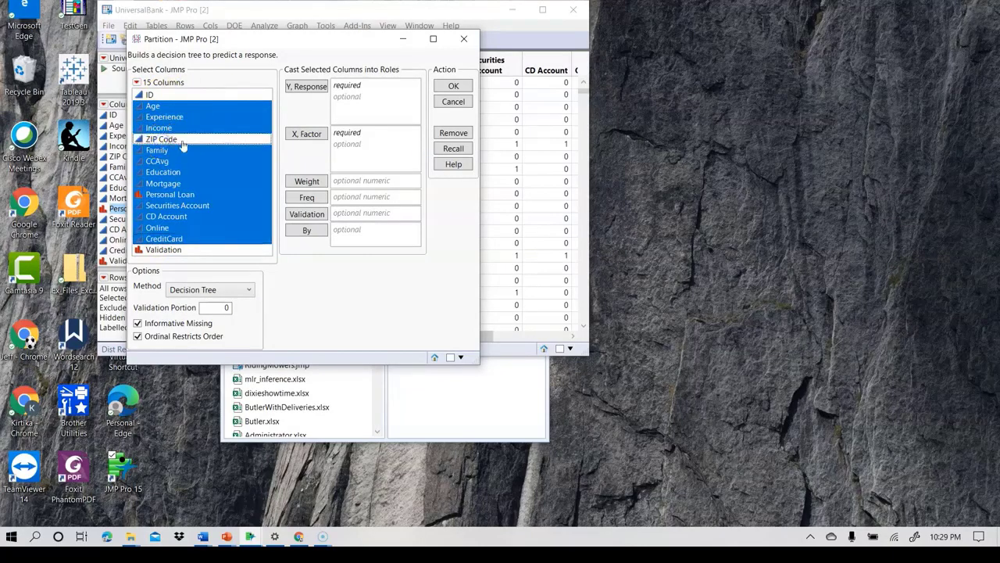
{"action": "left_click", "coordinate": [185, 196], "text": "ctrl"}
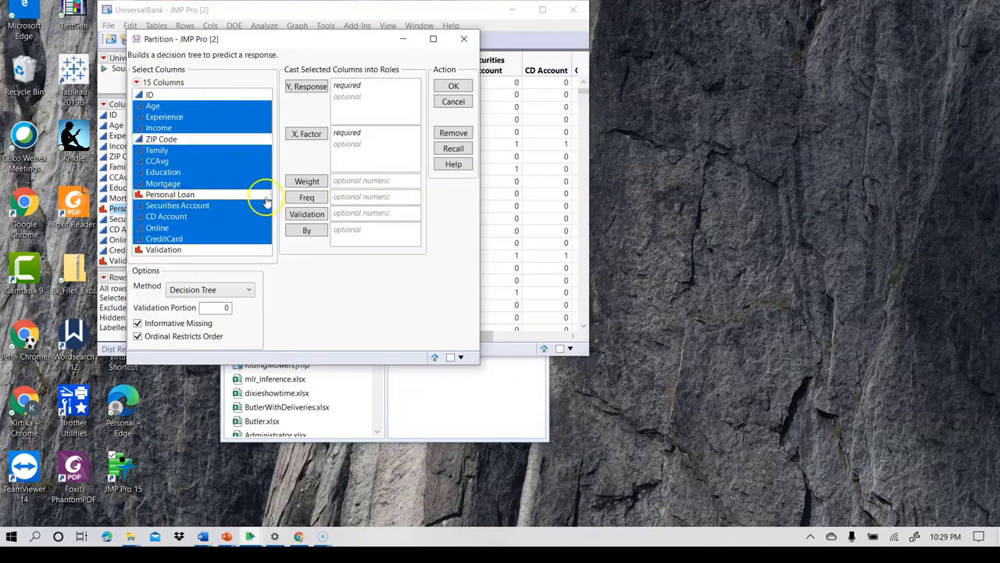
{"action": "left_click_drag", "start_coordinate": [202, 159], "coordinate": [341, 160]}
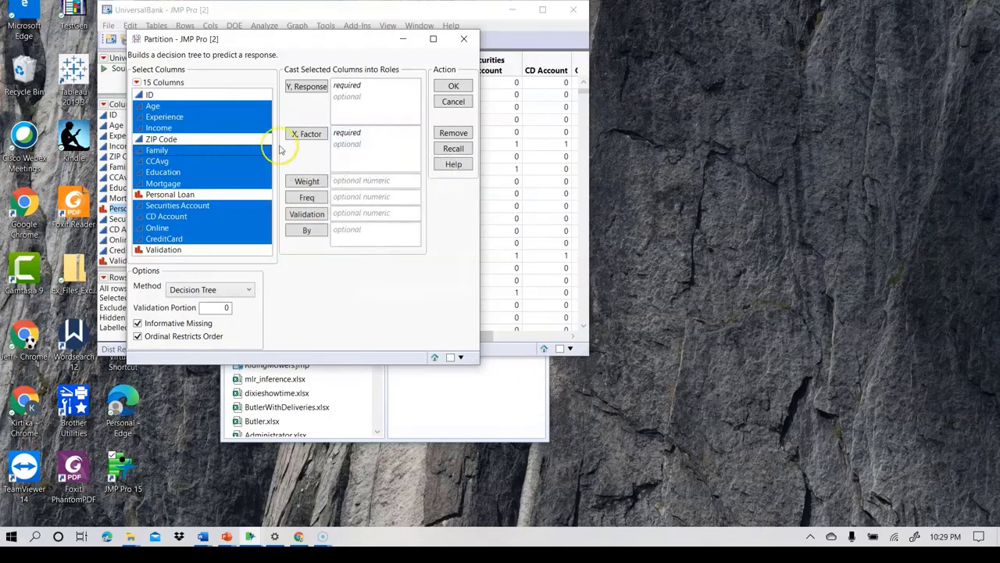
{"action": "left_click", "coordinate": [310, 134]}
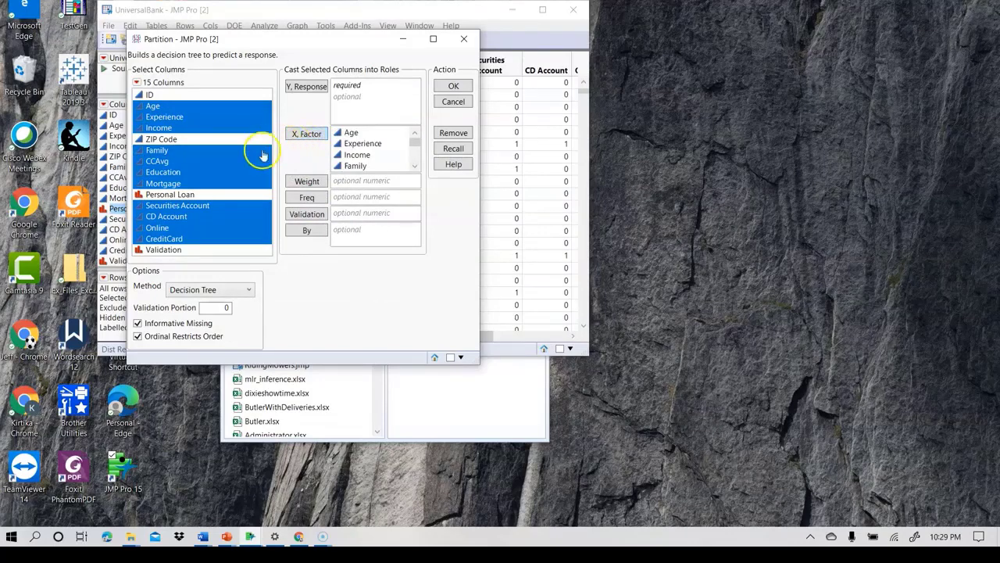
- Assign Personal Loan as the Y response and run the decision tree
{"action": "left_click", "coordinate": [165, 197]}
{"action": "left_click_drag", "start_coordinate": [167, 200], "coordinate": [364, 98]}
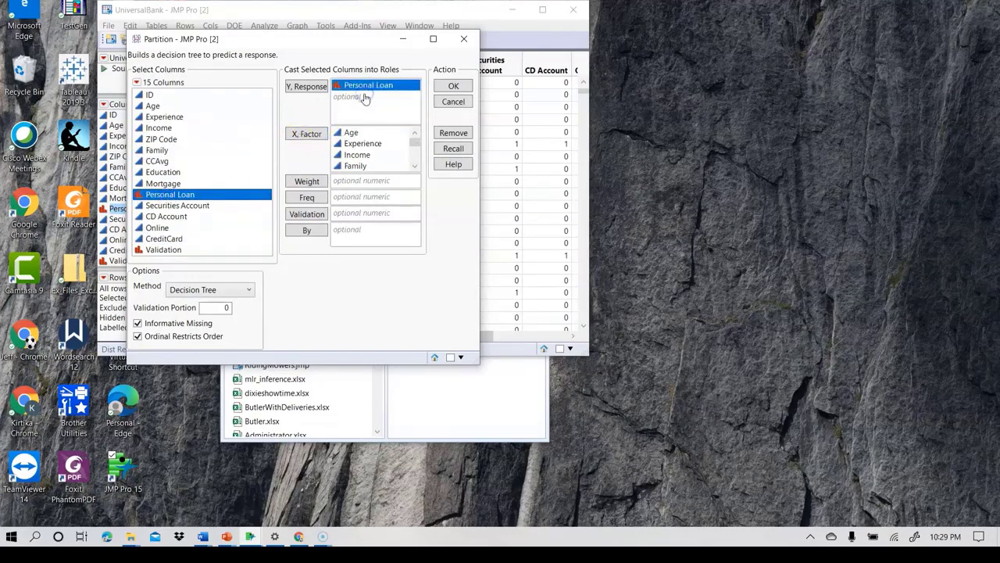
{"action": "left_click", "coordinate": [451, 87]}
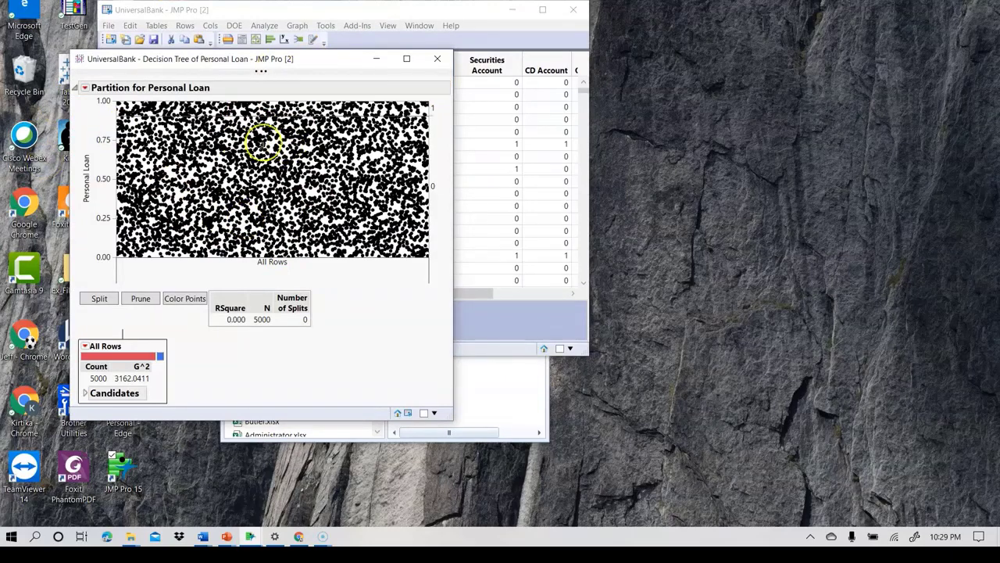
{"action": "left_click_drag", "start_coordinate": [321, 59], "coordinate": [394, 25]}
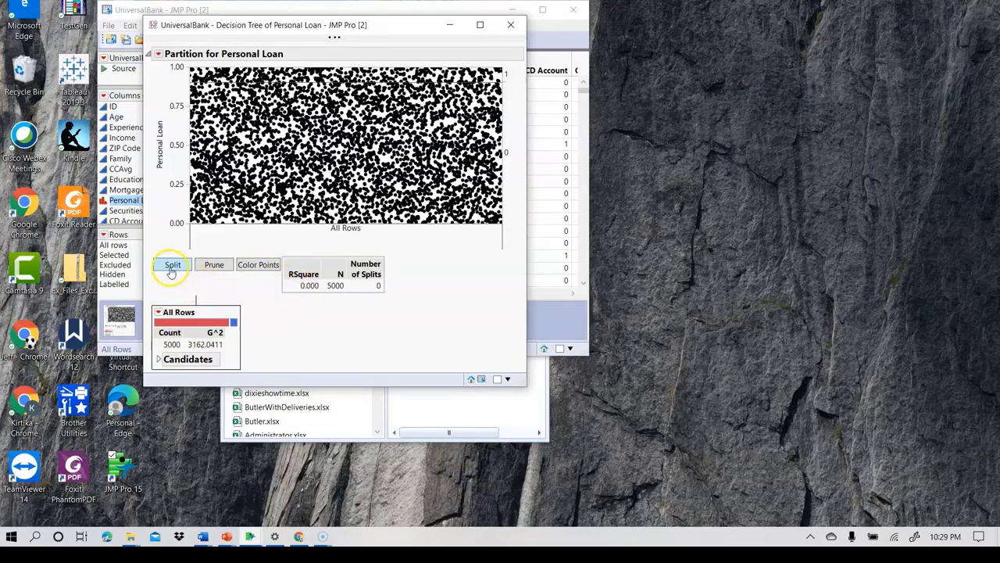
- Review the split candidates of the All Rows node, and split the tree once
{"action": "left_click", "coordinate": [158, 359]}
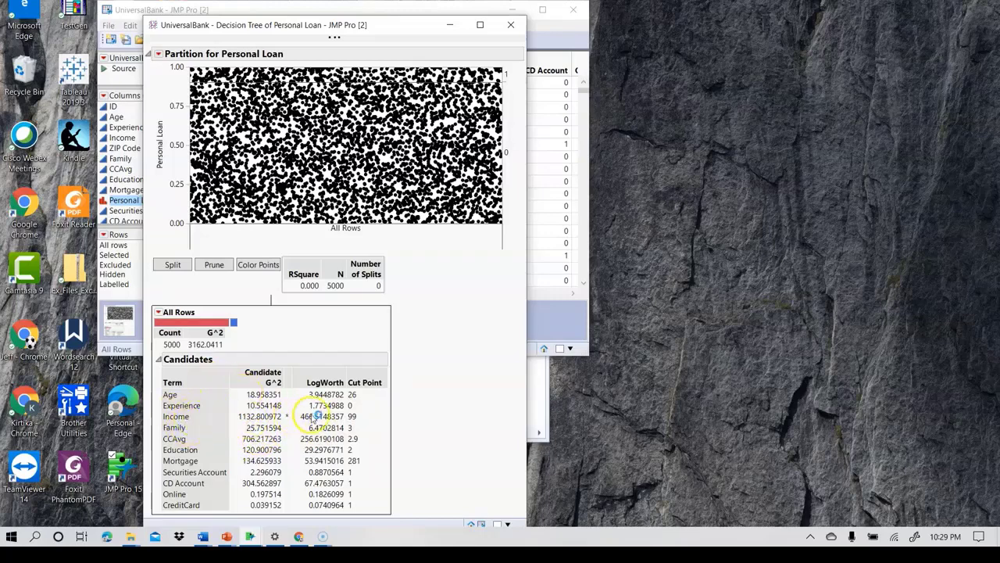
{"action": "left_click", "coordinate": [160, 360]}
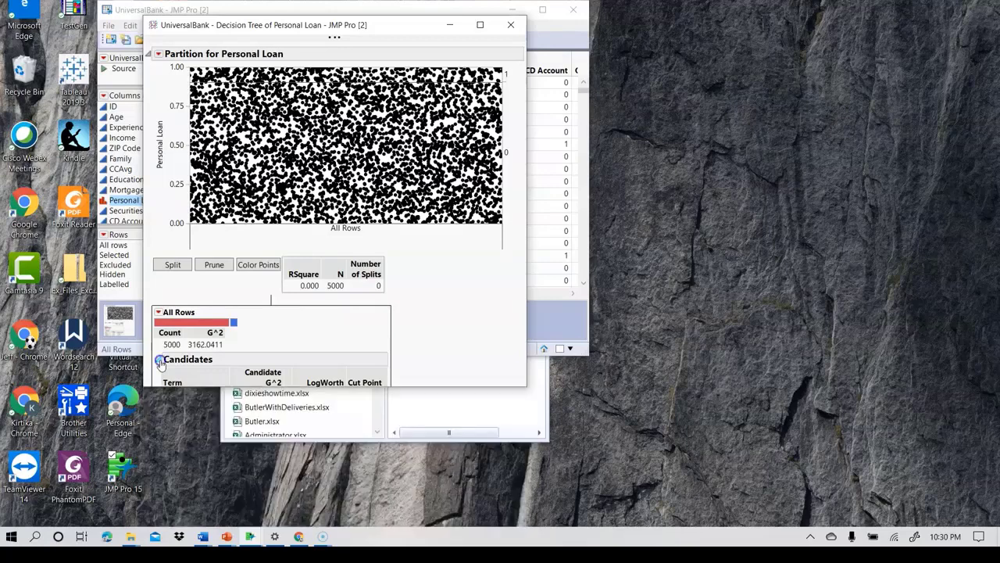
{"action": "left_click", "coordinate": [172, 266]}
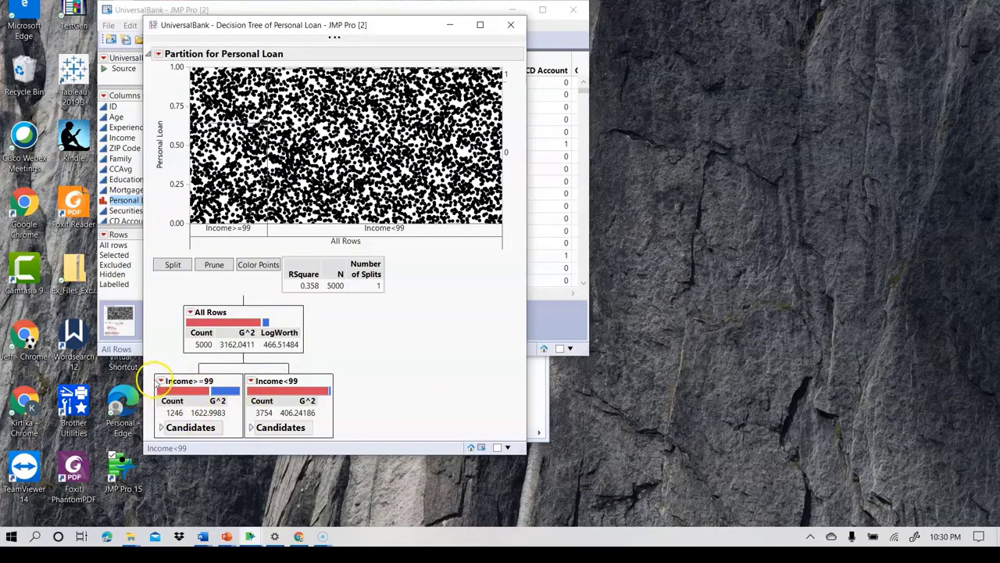
- Turn on the split count display for the decision tree's nodes
{"action": "left_click", "coordinate": [158, 55]}
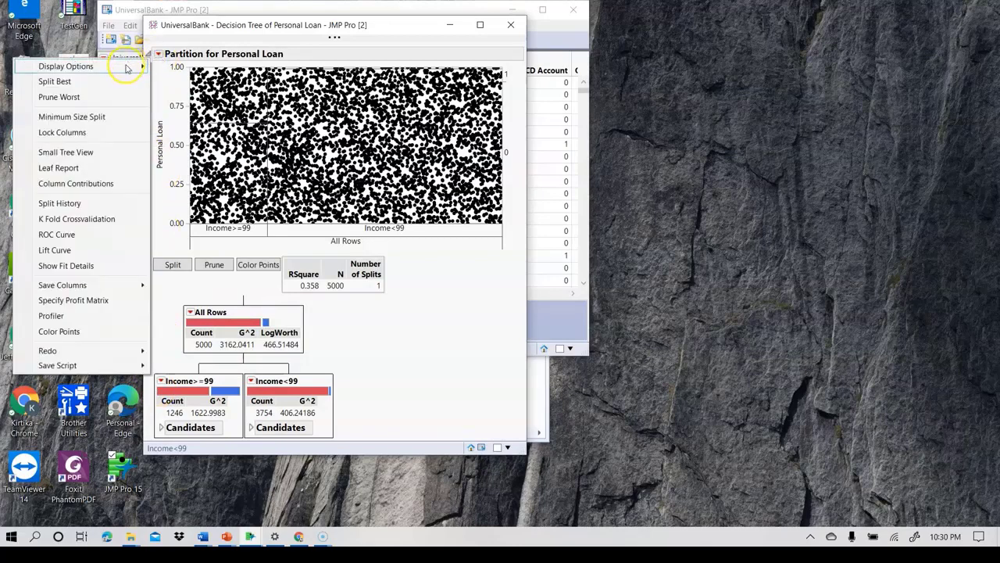
{"action": "mouse_move", "coordinate": [129, 66]}
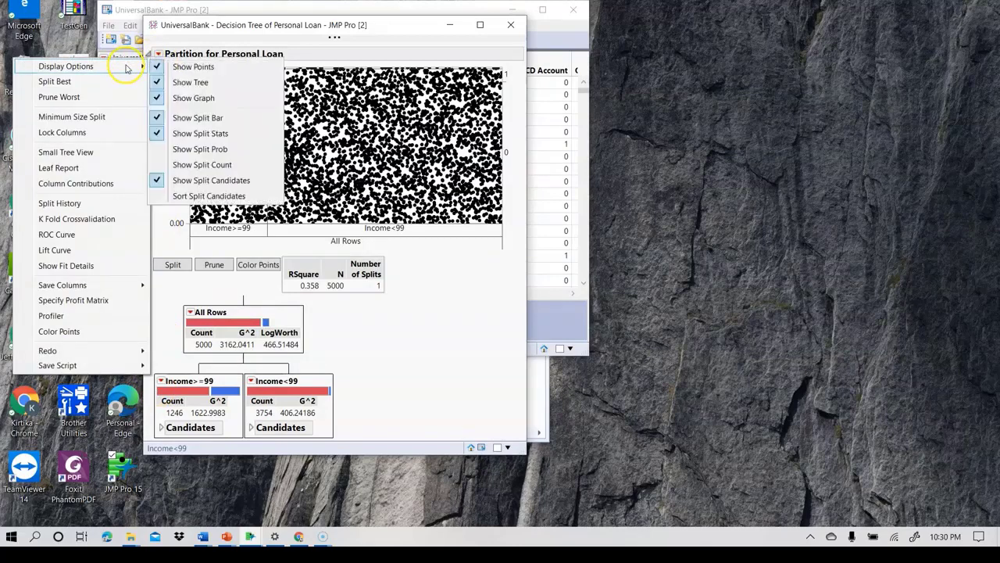
{"action": "left_click", "coordinate": [217, 165]}
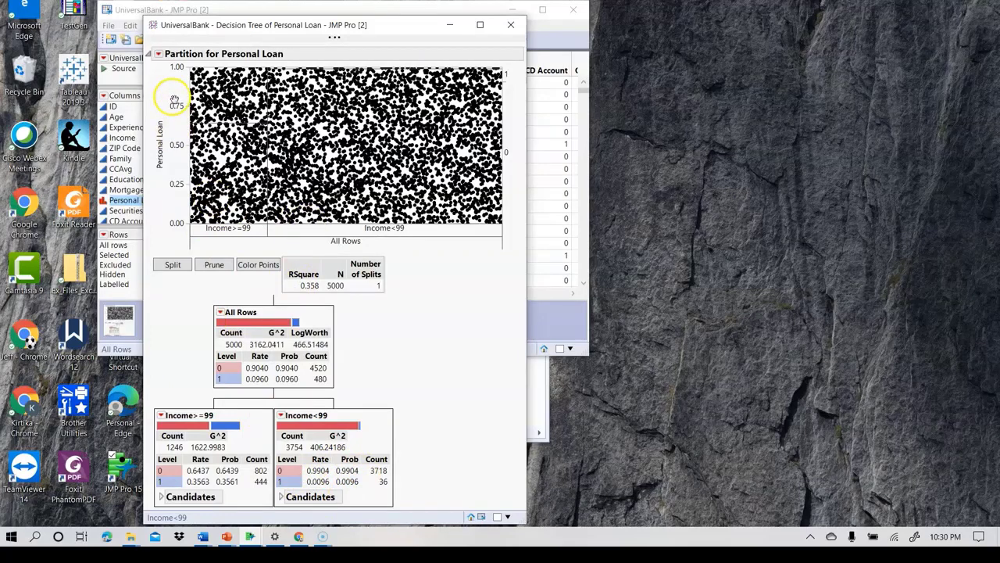
- Prune the tree back to the All Rows node
{"action": "left_click", "coordinate": [214, 265]}
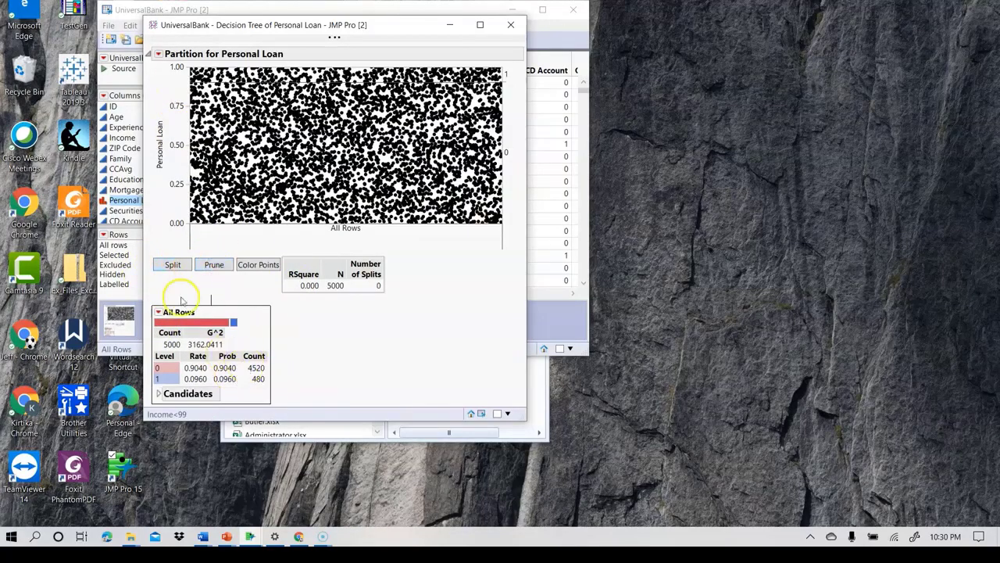
{"action": "left_click", "coordinate": [219, 269]}
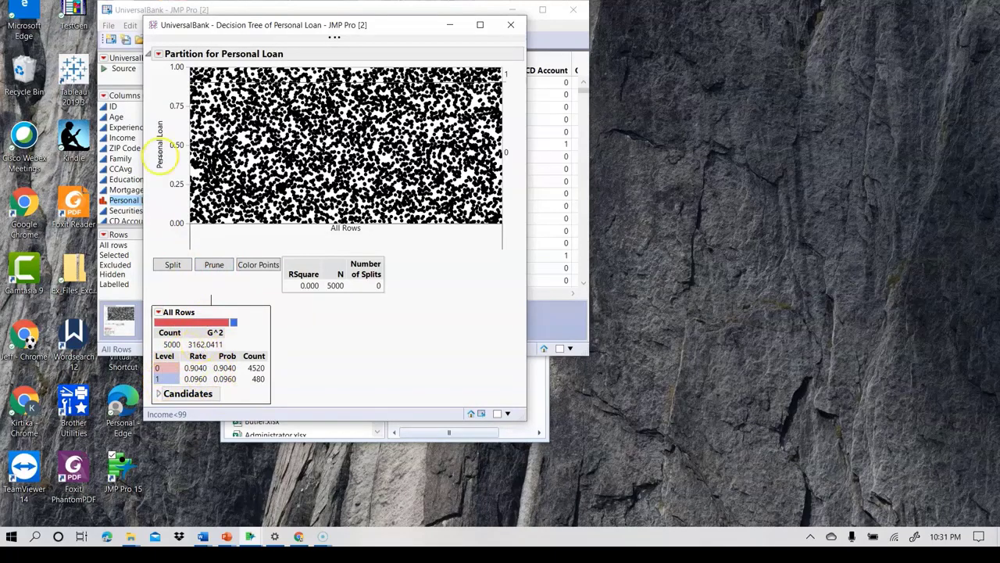
- Set the minimum size split to 1 and split the tree once
{"action": "left_click", "coordinate": [159, 54]}
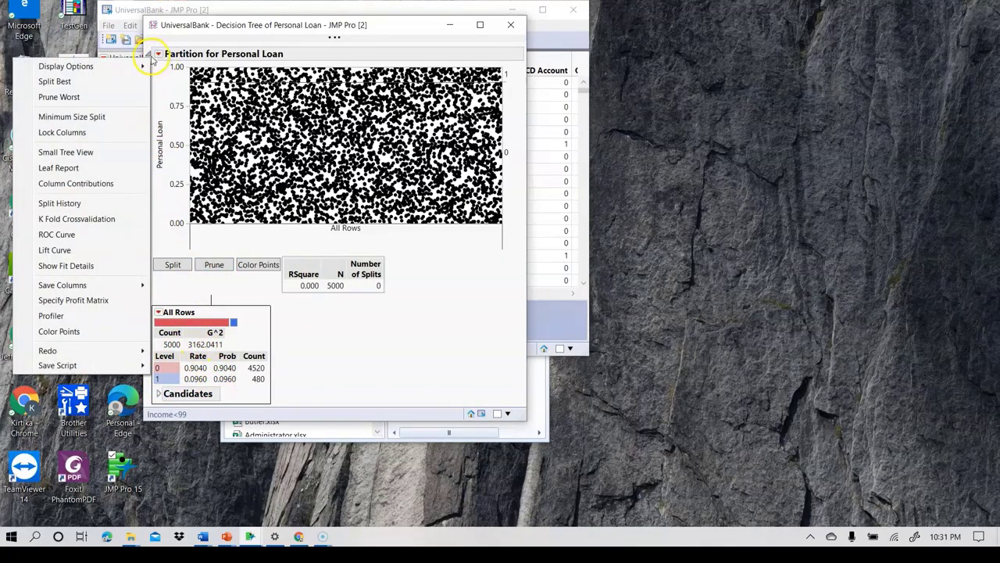
{"action": "left_click", "coordinate": [100, 117]}
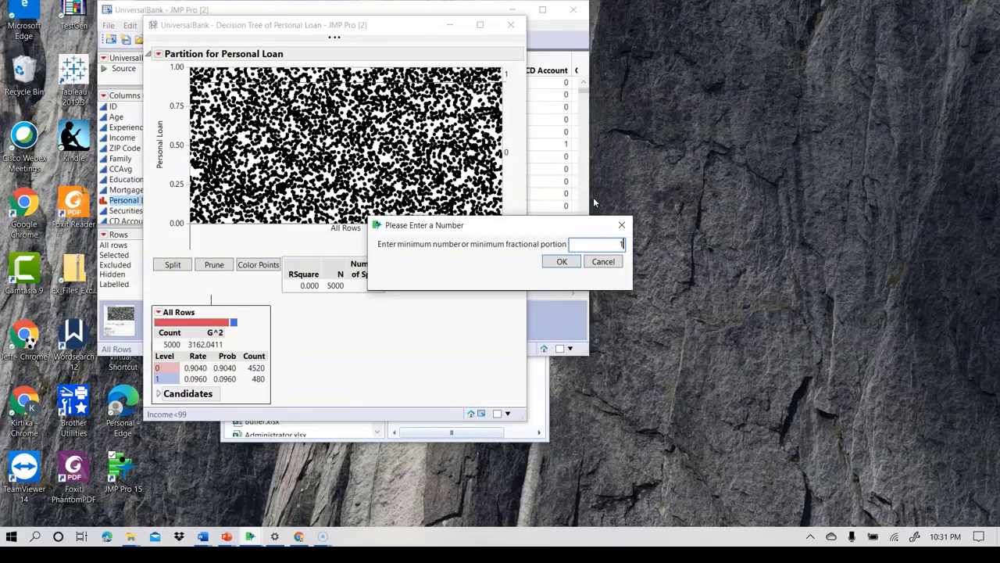
{"action": "left_click", "coordinate": [558, 261]}
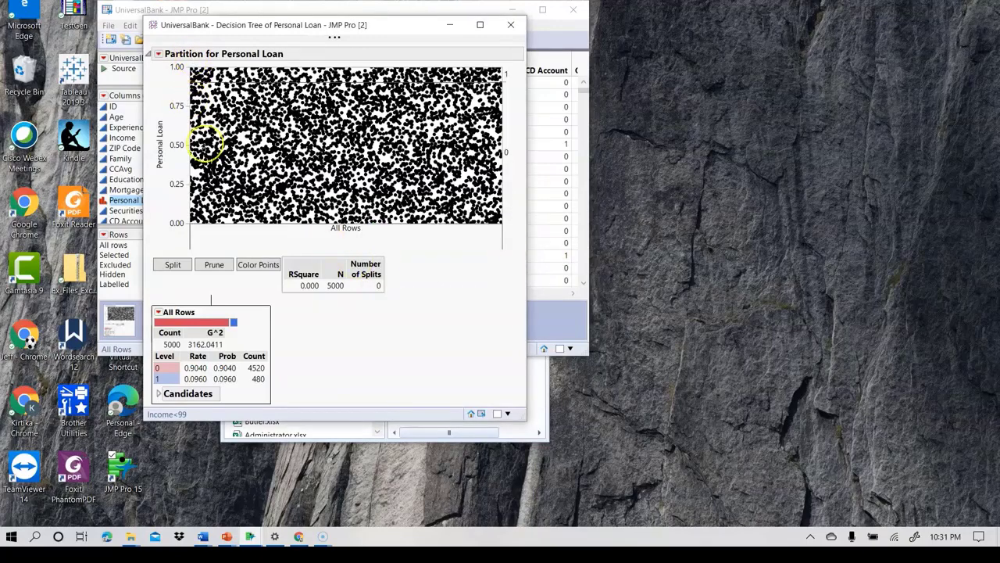
{"action": "left_click", "coordinate": [174, 264]}
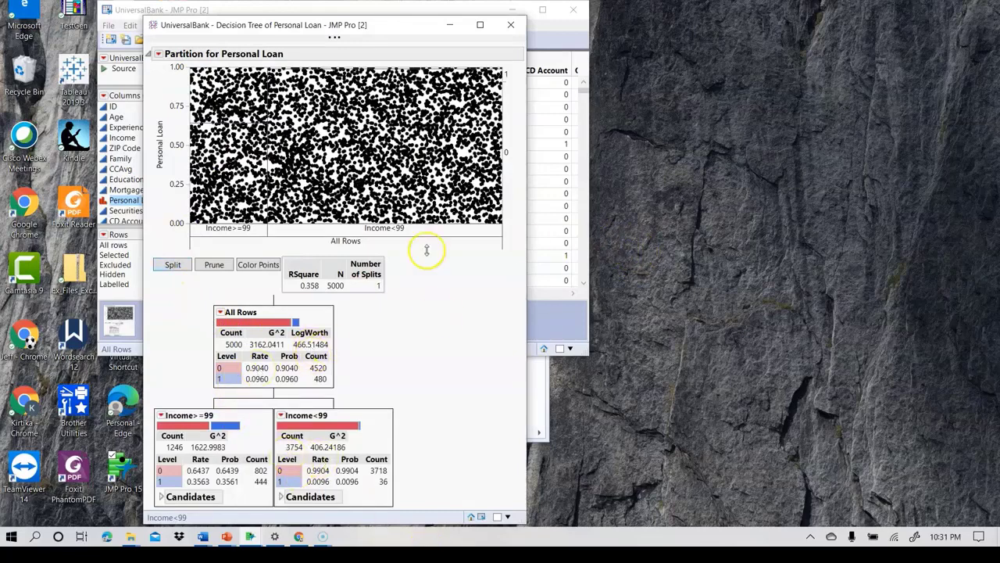
- Review the split candidates of the Income<99 and Income>=99 nodes, and split the tree a second time
{"action": "left_click", "coordinate": [280, 499]}
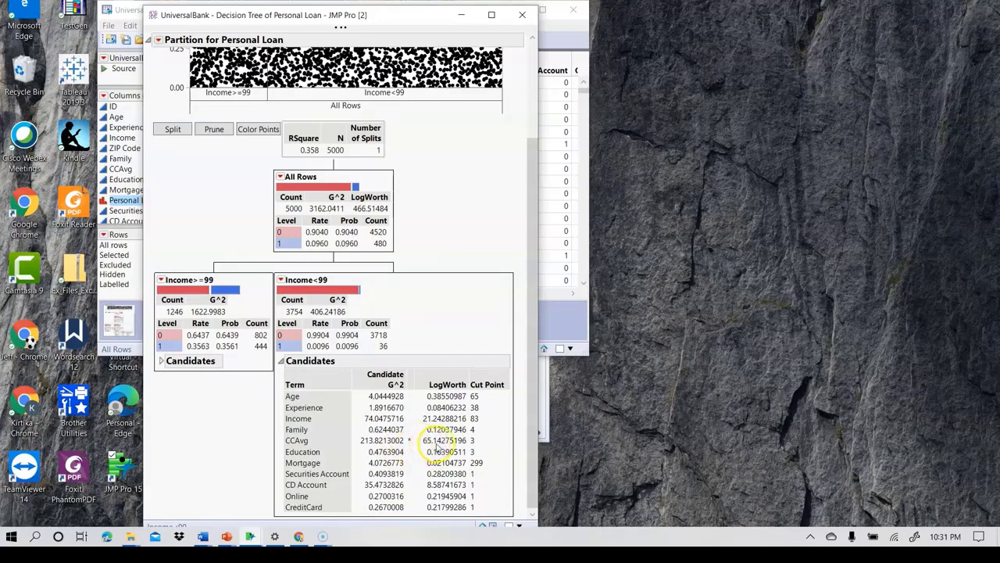
{"action": "left_click", "coordinate": [160, 362]}
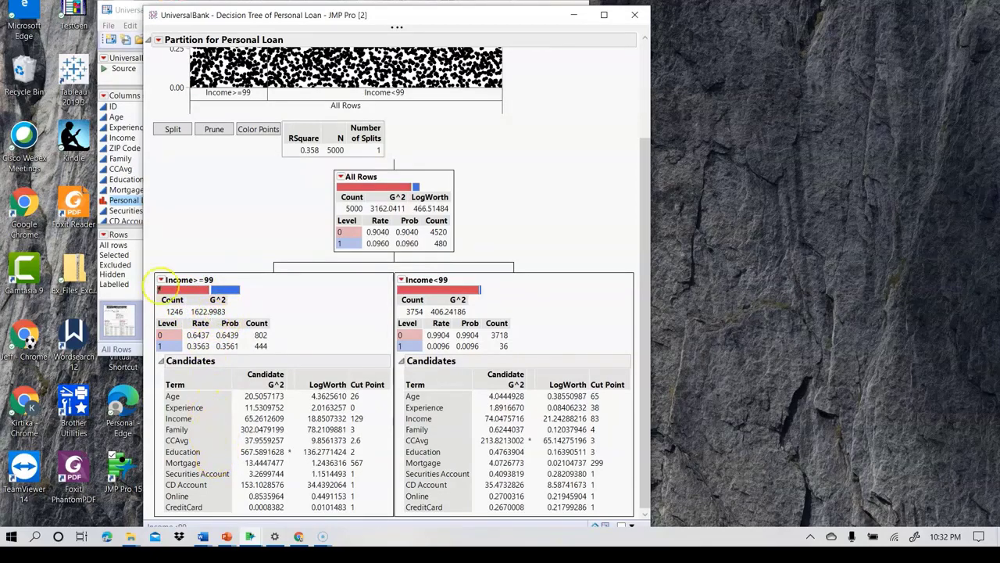
{"action": "left_click", "coordinate": [161, 363]}
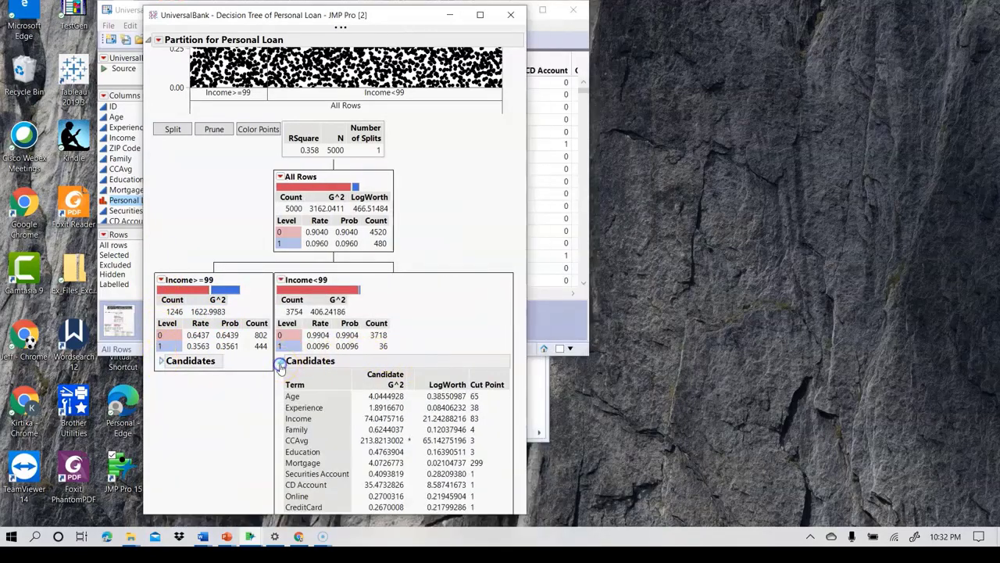
{"action": "left_click", "coordinate": [280, 363]}
{"action": "left_click", "coordinate": [171, 263]}
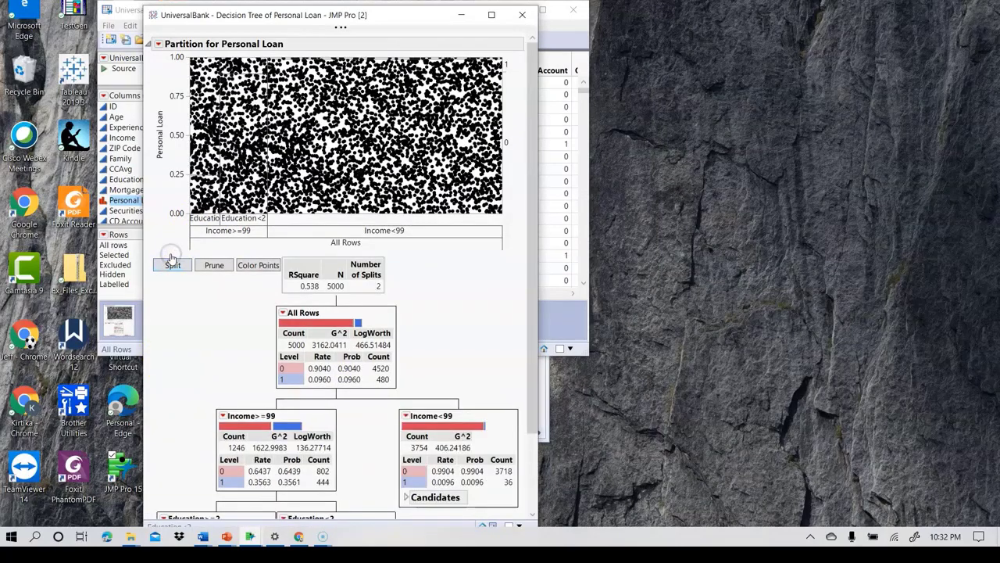
- Review the split candidates of the Education>=2 and Education<2 nodes, and split the tree a third time
{"action": "scroll", "coordinate": [173, 259], "scroll_direction": "down", "scroll_amount": 3}
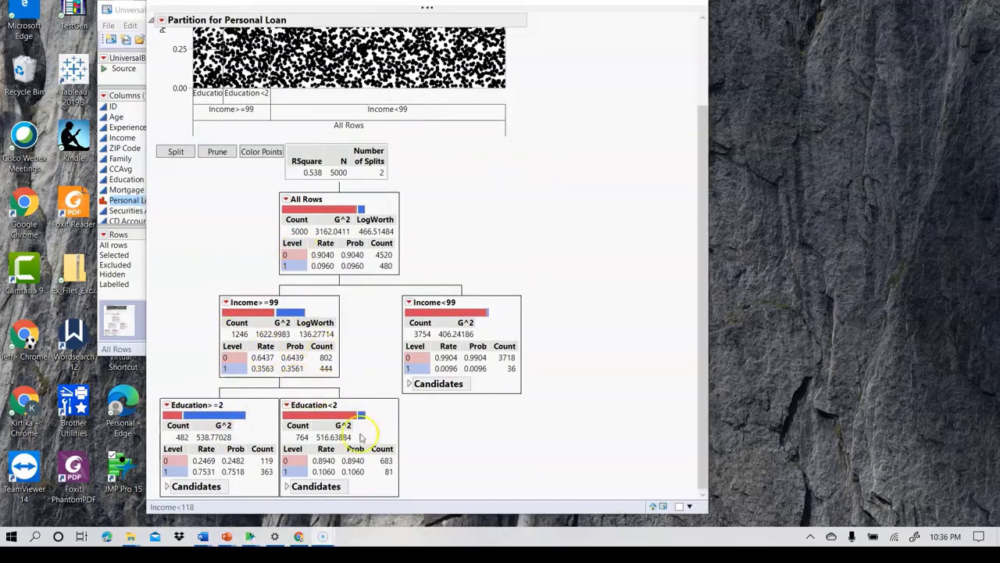
{"action": "left_click", "coordinate": [166, 487]}
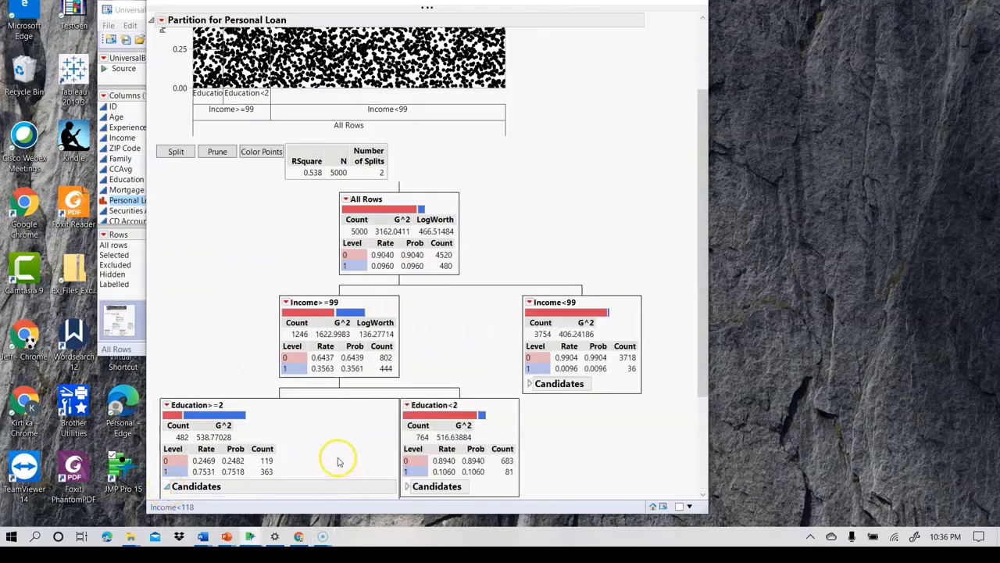
{"action": "scroll", "coordinate": [336, 458], "scroll_direction": "down", "scroll_amount": 3}
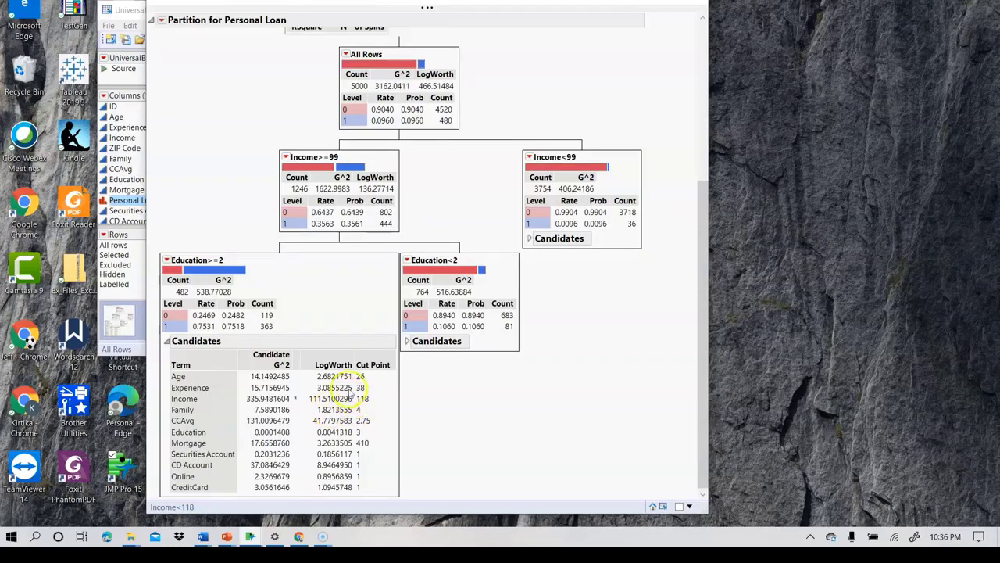
{"action": "left_click", "coordinate": [404, 344]}
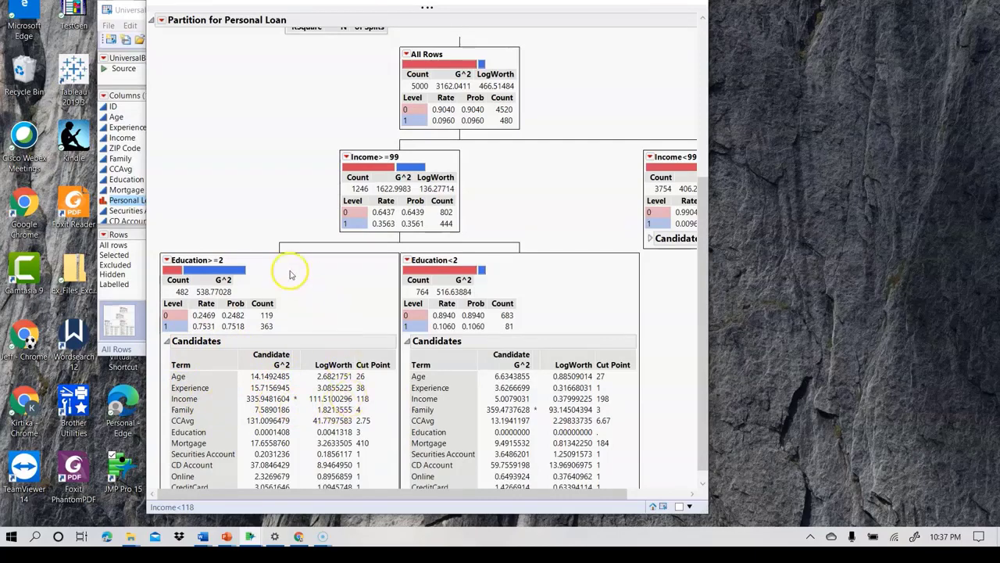
{"action": "left_click", "coordinate": [408, 342]}
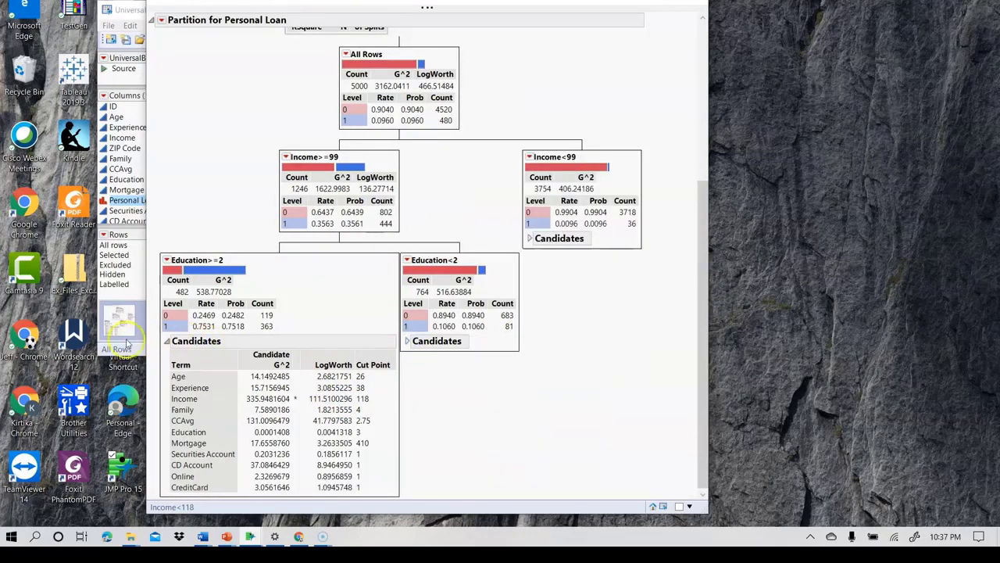
{"action": "left_click", "coordinate": [168, 341]}
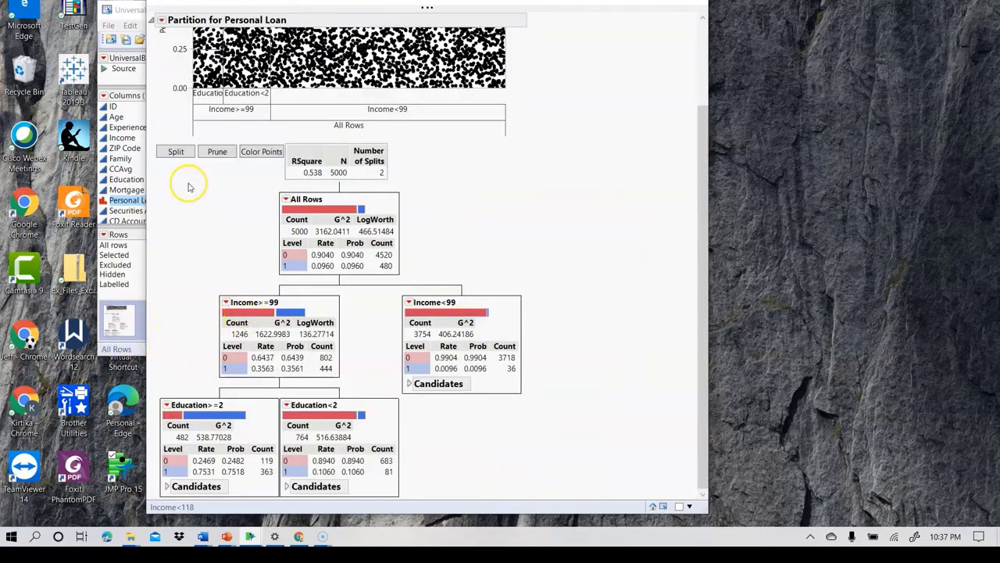
{"action": "left_click", "coordinate": [175, 152]}
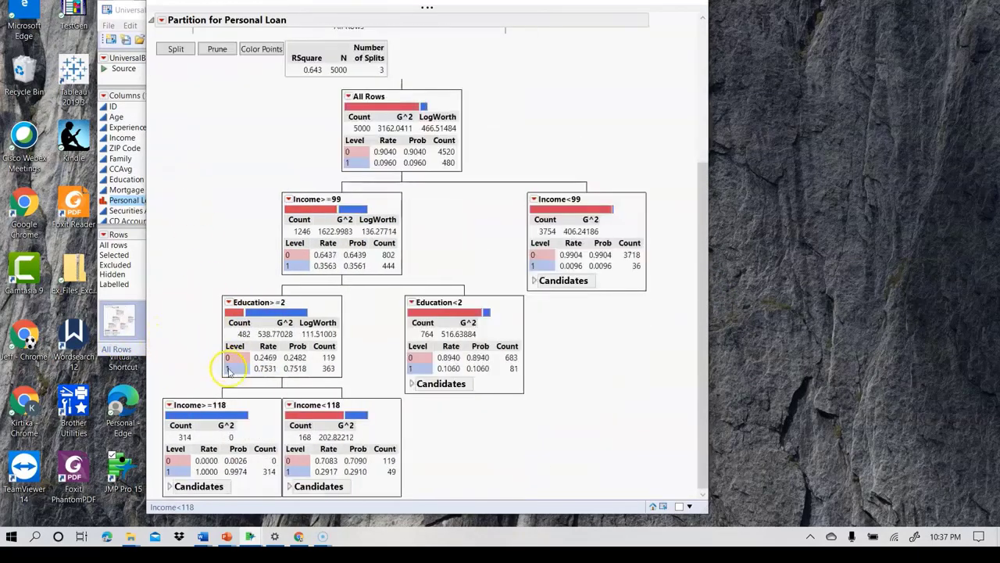
- Keep splitting the Personal Loan tree until it has 15 splits
{"action": "scroll", "coordinate": [219, 367], "scroll_direction": "down", "scroll_amount": 3}
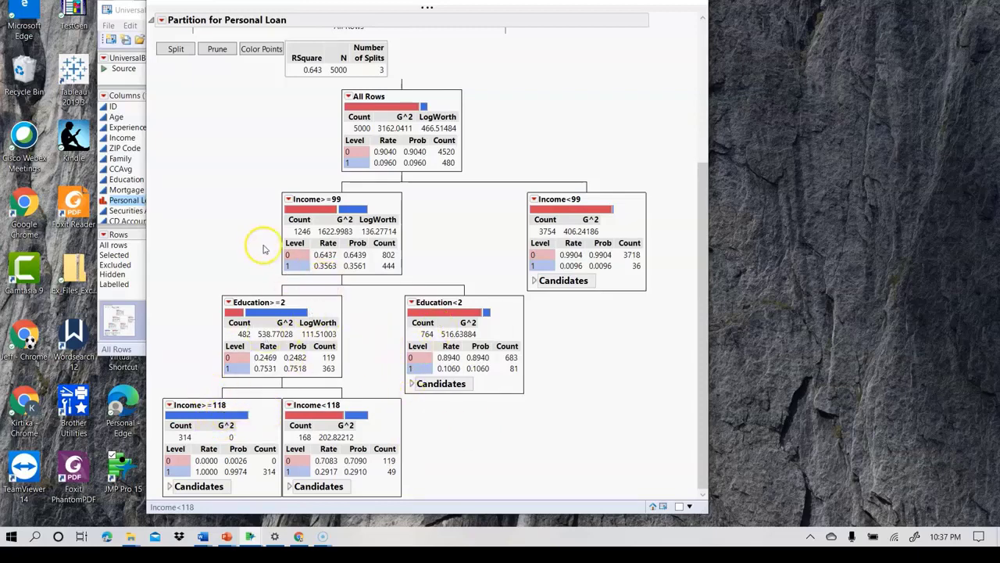
{"action": "scroll", "coordinate": [262, 234], "scroll_direction": "up", "scroll_amount": 6}
{"action": "scroll", "coordinate": [348, 312], "scroll_direction": "down", "scroll_amount": 6}
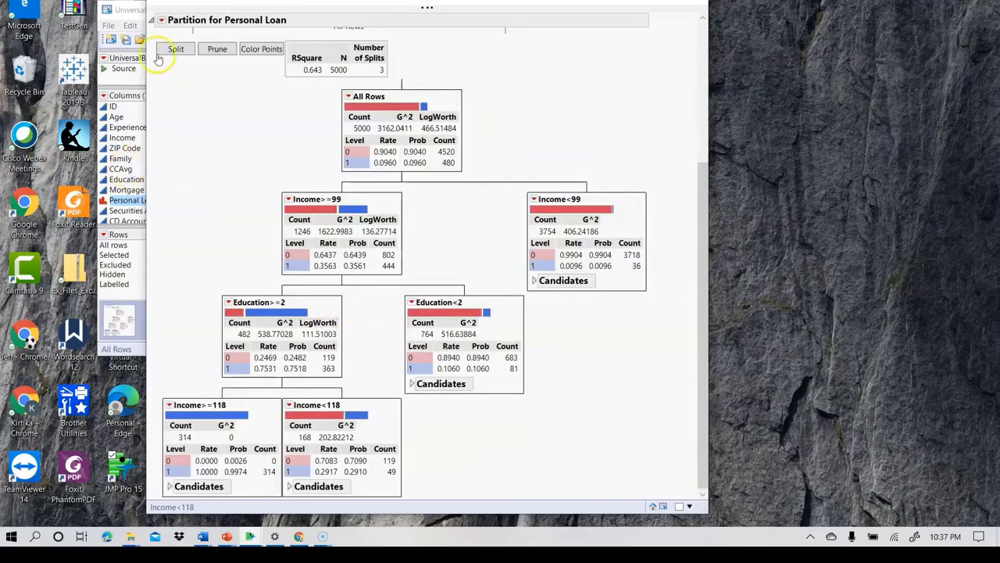
{"action": "left_click", "coordinate": [174, 50]}
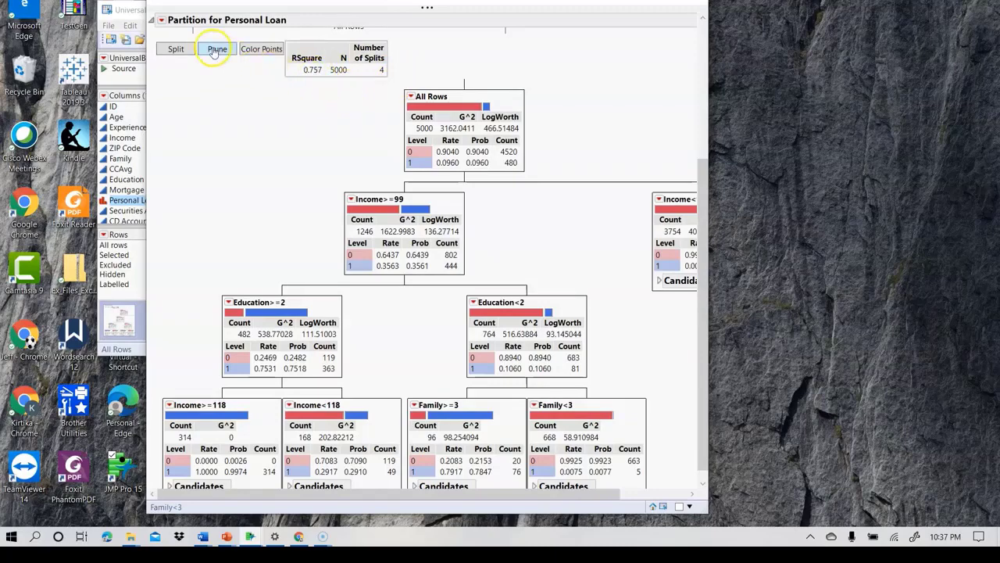
{"action": "left_click", "coordinate": [176, 50]}
{"action": "left_click", "coordinate": [176, 49]}
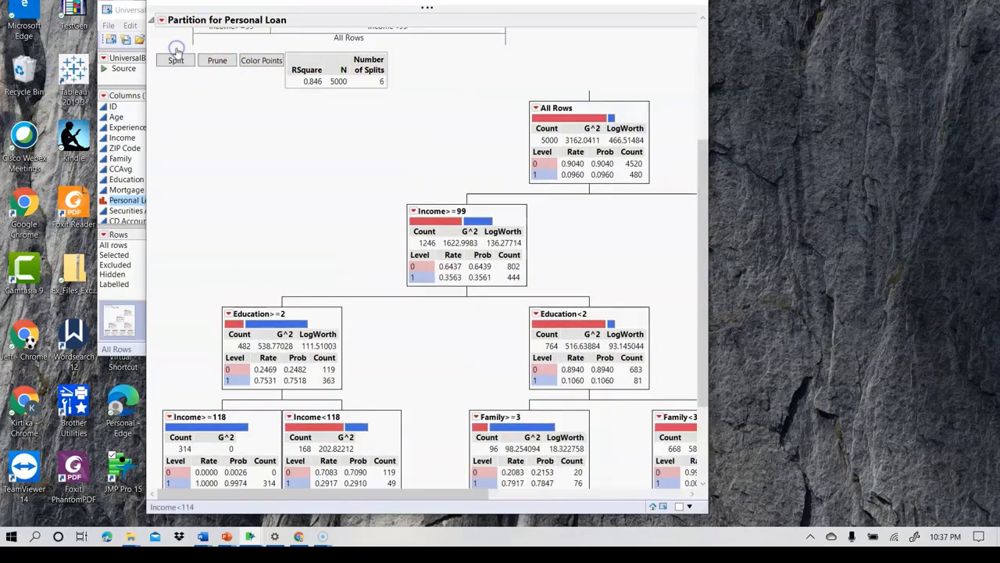
{"action": "left_click", "coordinate": [176, 62]}
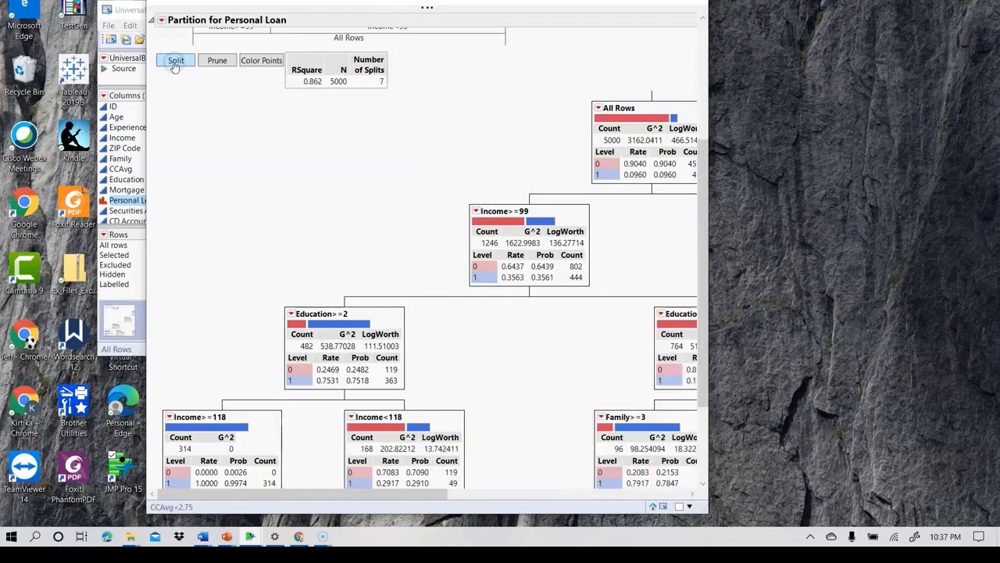
{"action": "left_click", "coordinate": [175, 62]}
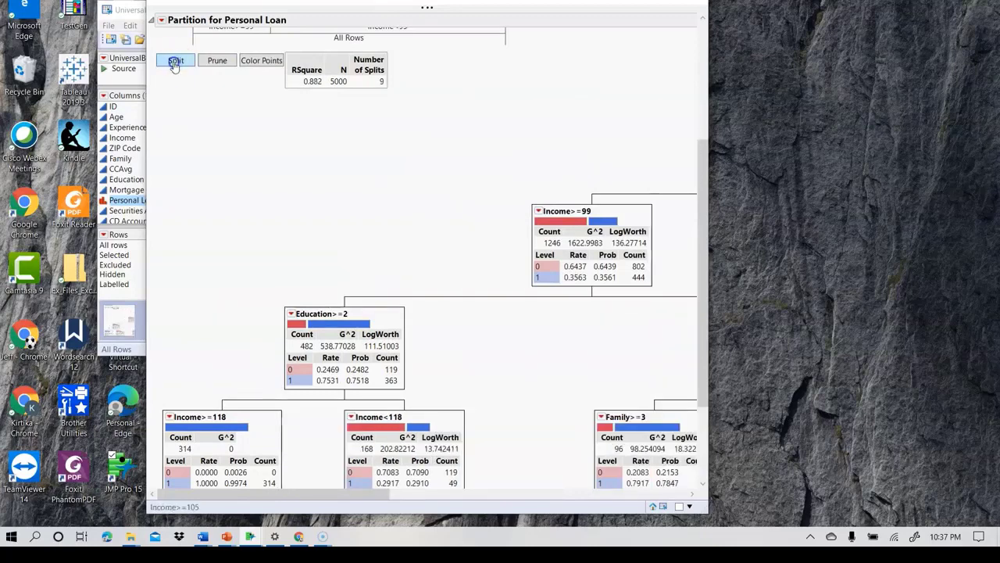
{"action": "left_click", "coordinate": [175, 65]}
{"action": "left_click", "coordinate": [175, 73]}
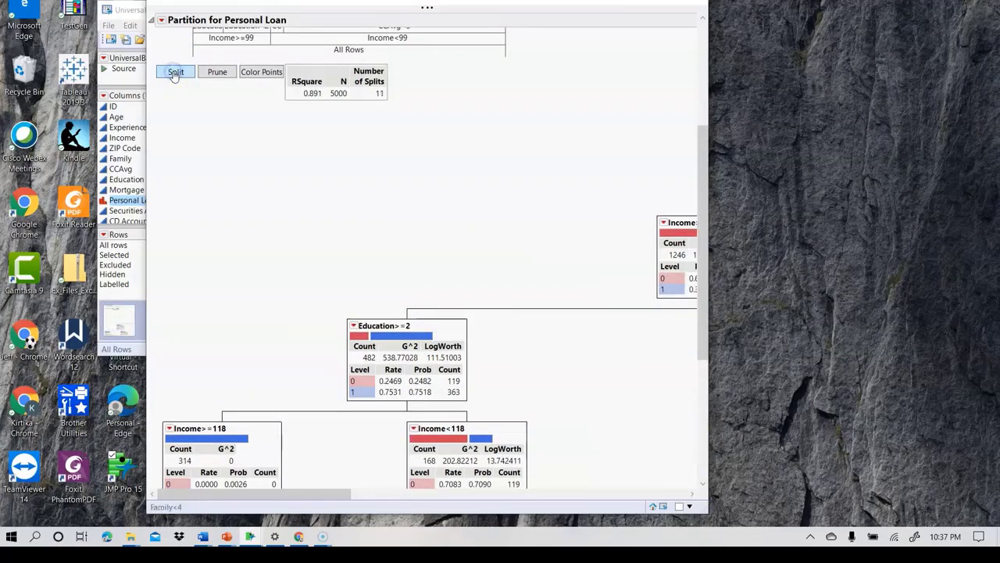
{"action": "left_click", "coordinate": [175, 72]}
{"action": "left_click", "coordinate": [175, 72]}
{"action": "left_click", "coordinate": [175, 72]}
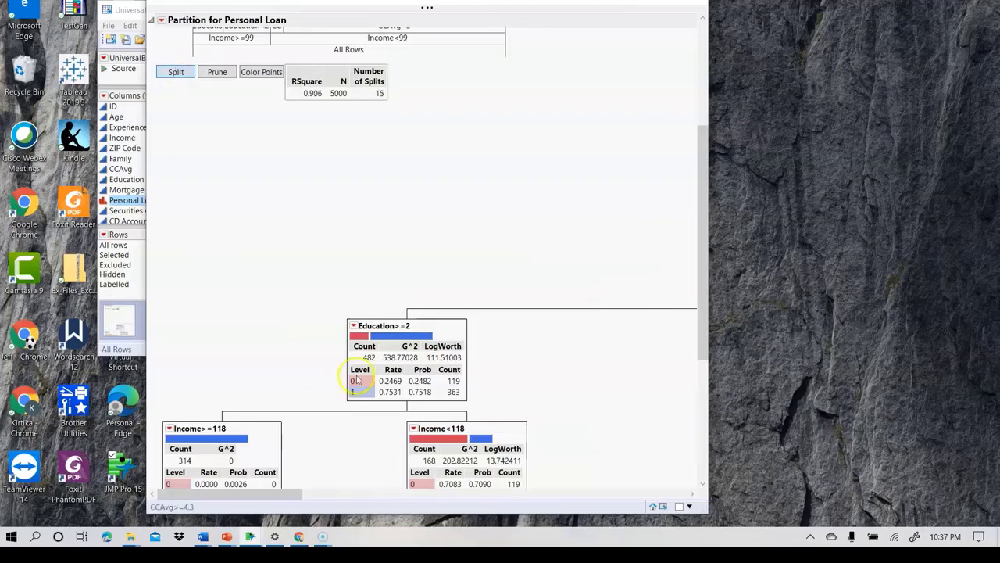
- Widen the decision tree window and examine the lower branches of the tree
{"action": "scroll", "coordinate": [438, 391], "scroll_direction": "down", "scroll_amount": 1}
{"action": "scroll", "coordinate": [440, 393], "scroll_direction": "down", "scroll_amount": 5}
{"action": "left_click_drag", "start_coordinate": [713, 402], "coordinate": [940, 402]}
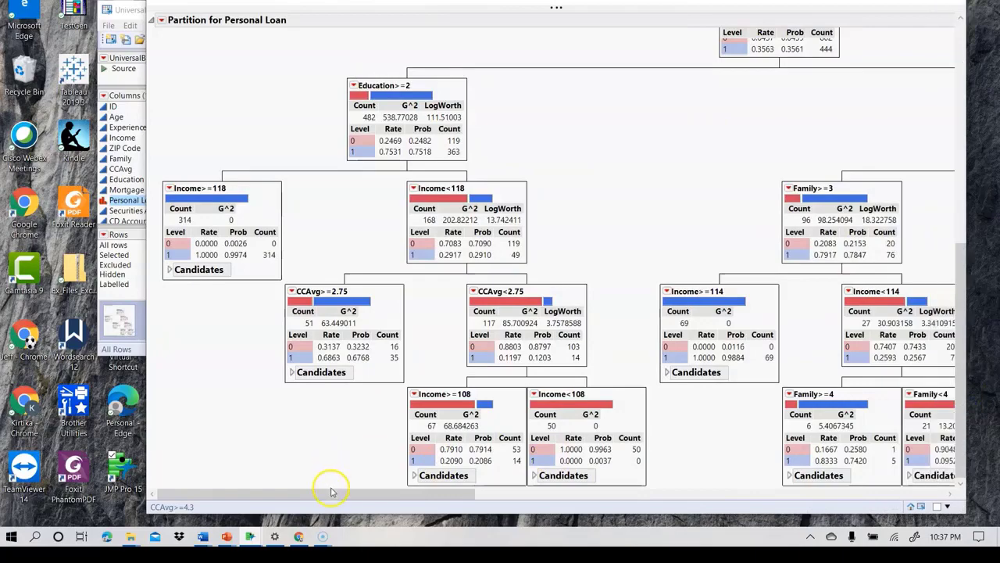
{"action": "left_click_drag", "start_coordinate": [350, 493], "coordinate": [147, 491]}
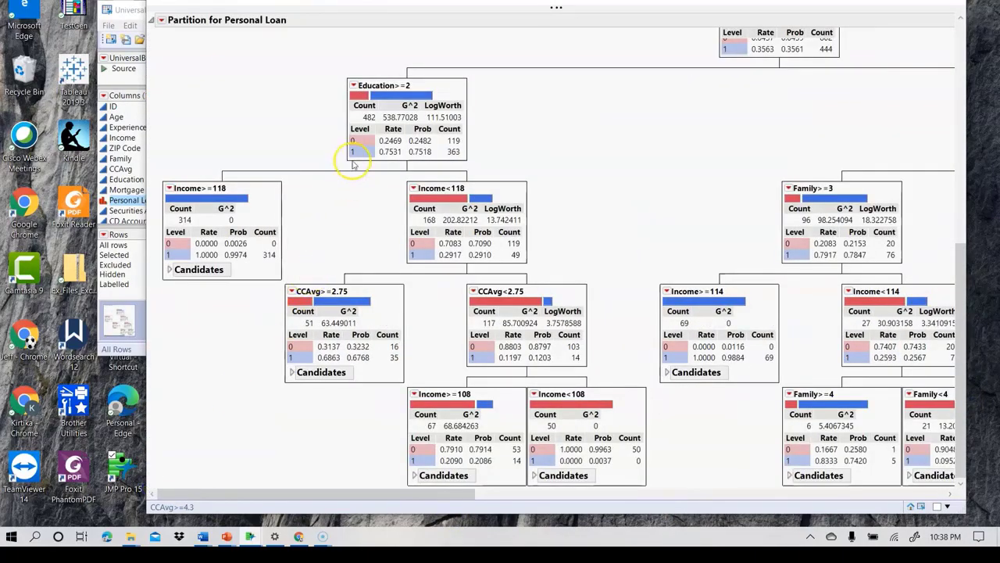
- Continue splitting the tree until it reaches 27 splits
{"action": "scroll", "coordinate": [352, 138], "scroll_direction": "up", "scroll_amount": 10}
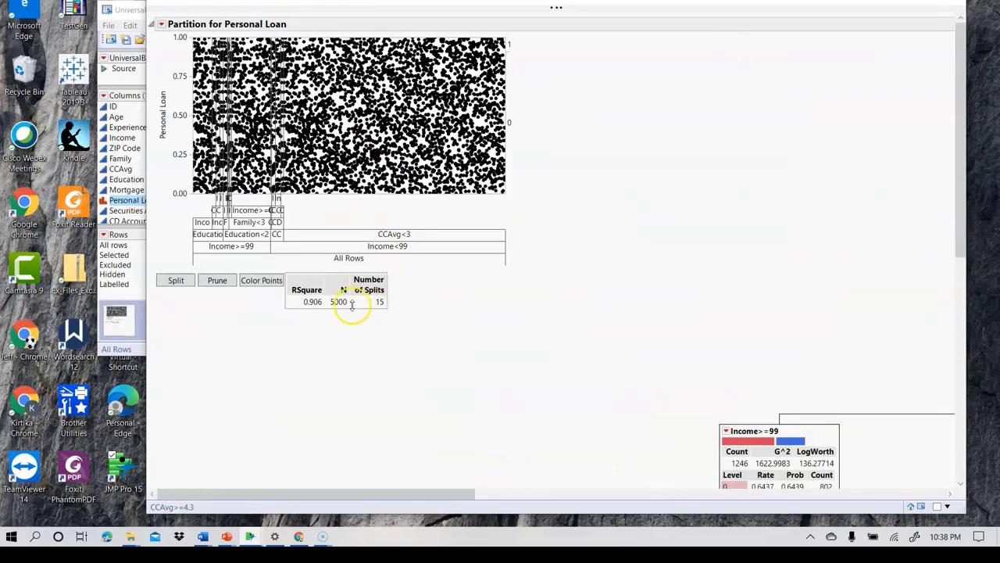
{"action": "left_click", "coordinate": [176, 280]}
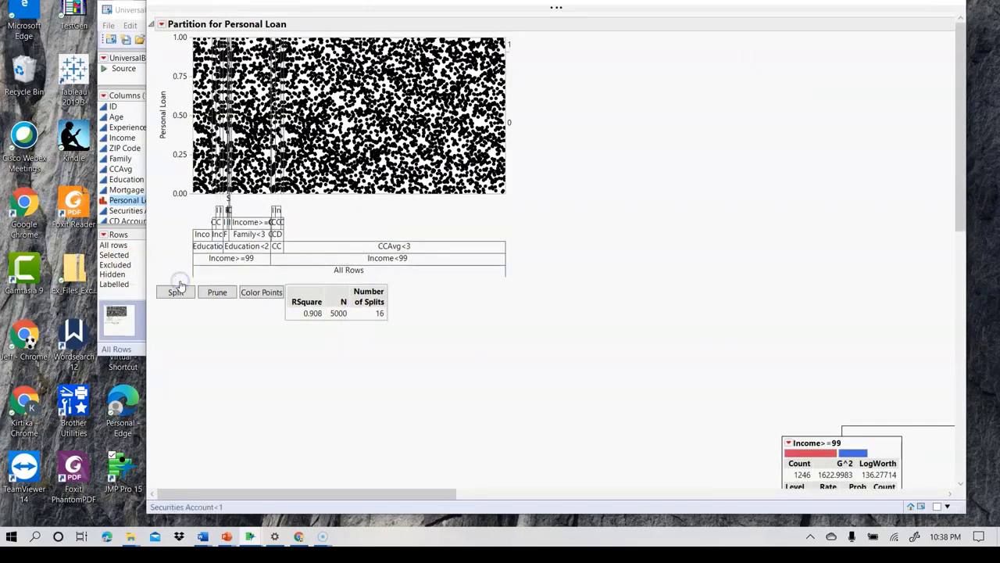
{"action": "left_click", "coordinate": [176, 291]}
{"action": "left_click", "coordinate": [174, 292]}
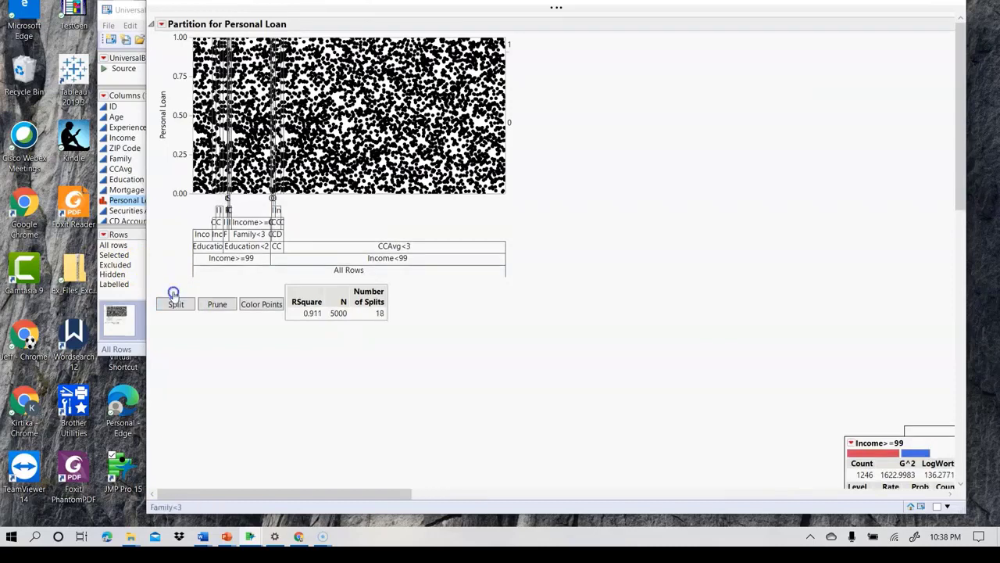
{"action": "left_click", "coordinate": [174, 292]}
{"action": "left_click", "coordinate": [175, 300]}
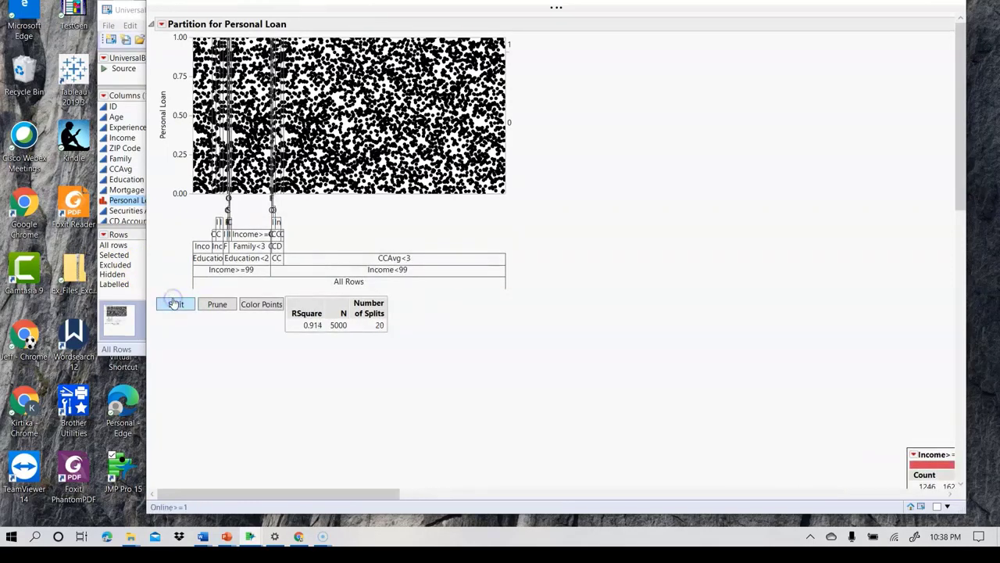
{"action": "left_click", "coordinate": [175, 303]}
{"action": "left_click", "coordinate": [175, 304]}
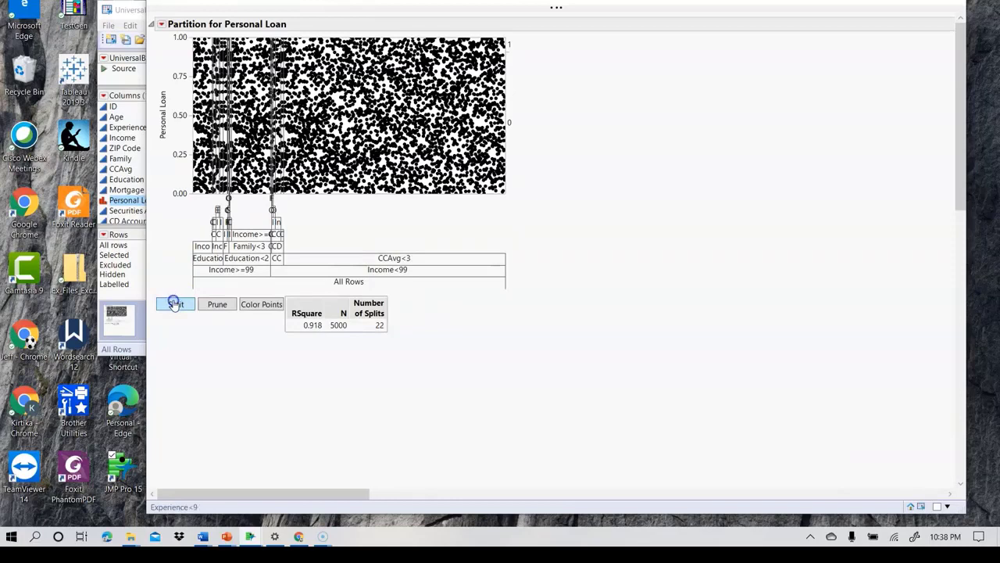
{"action": "left_click", "coordinate": [174, 303]}
{"action": "left_click", "coordinate": [171, 315]}
{"action": "left_click", "coordinate": [172, 314]}
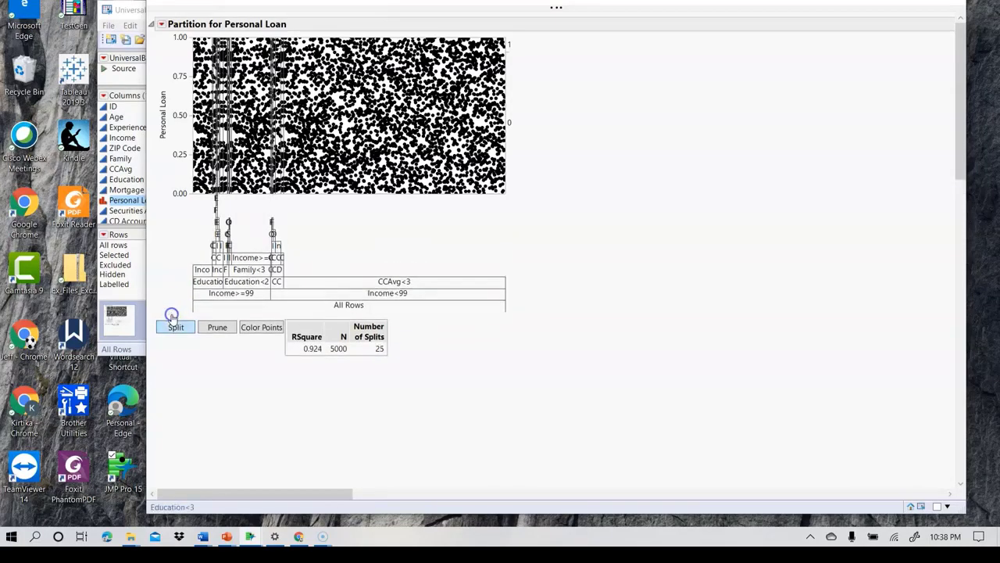
{"action": "left_click", "coordinate": [172, 315]}
{"action": "left_click", "coordinate": [173, 339]}
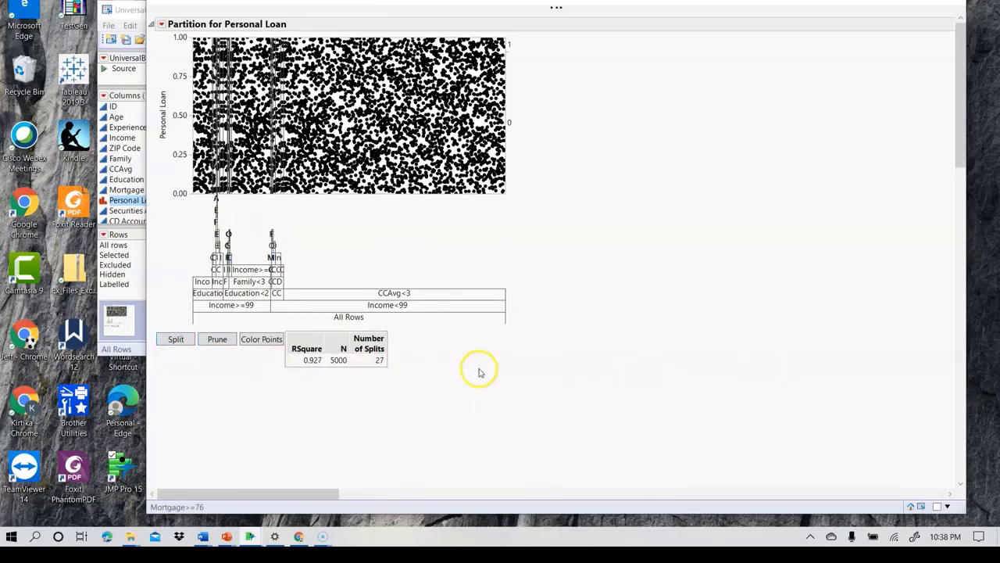
- Examine the lower nodes of the expanded tree, and add the Leaf Report to the partition results
{"action": "scroll", "coordinate": [477, 368], "scroll_direction": "down", "scroll_amount": 15}
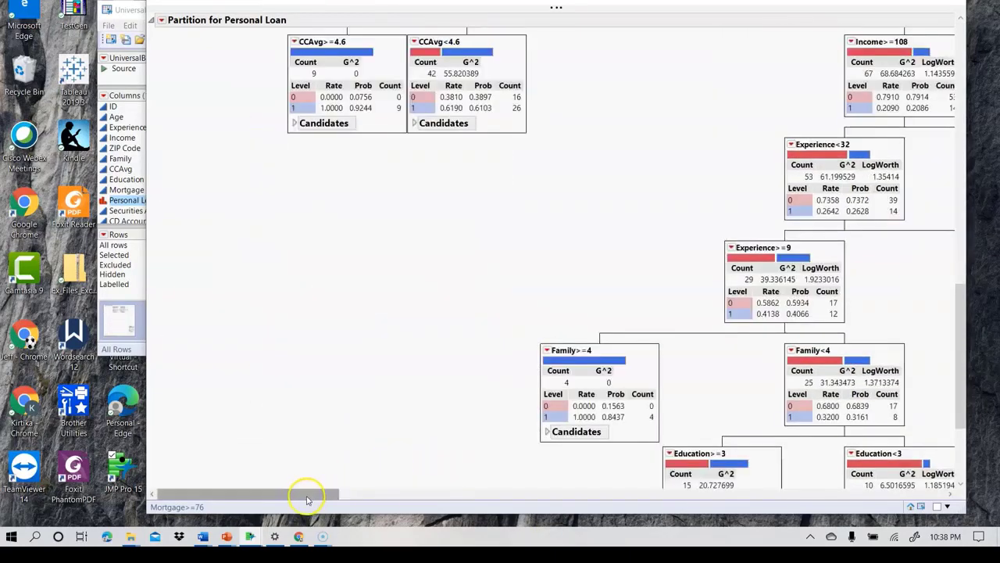
{"action": "left_click_drag", "start_coordinate": [305, 495], "coordinate": [145, 500]}
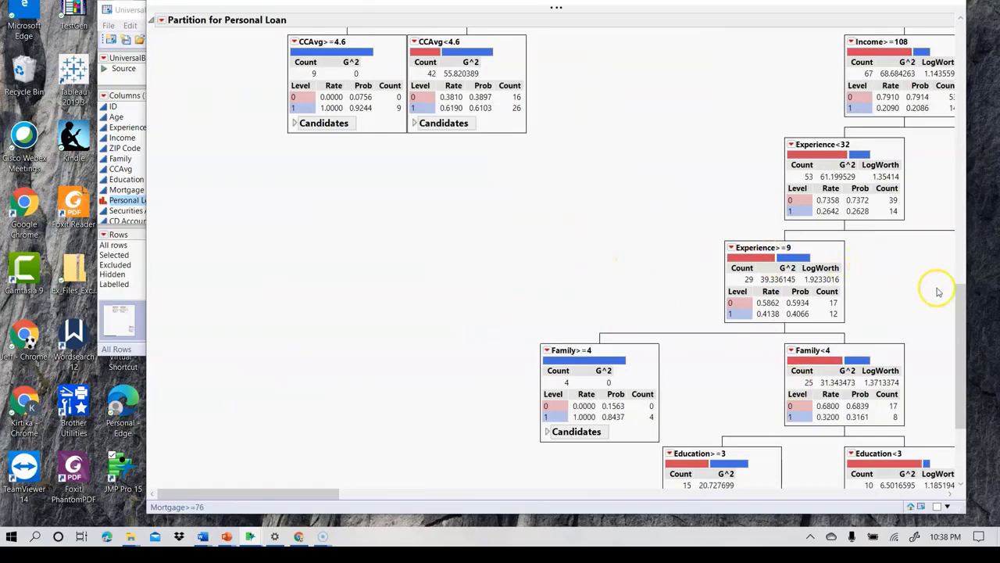
{"action": "left_click_drag", "start_coordinate": [961, 295], "coordinate": [961, 50]}
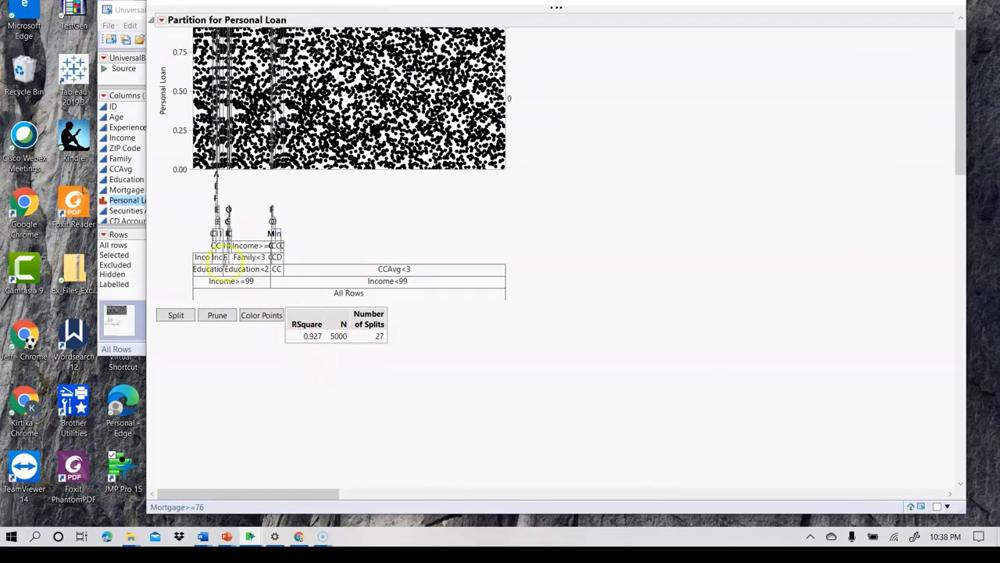
{"action": "left_click", "coordinate": [160, 20]}
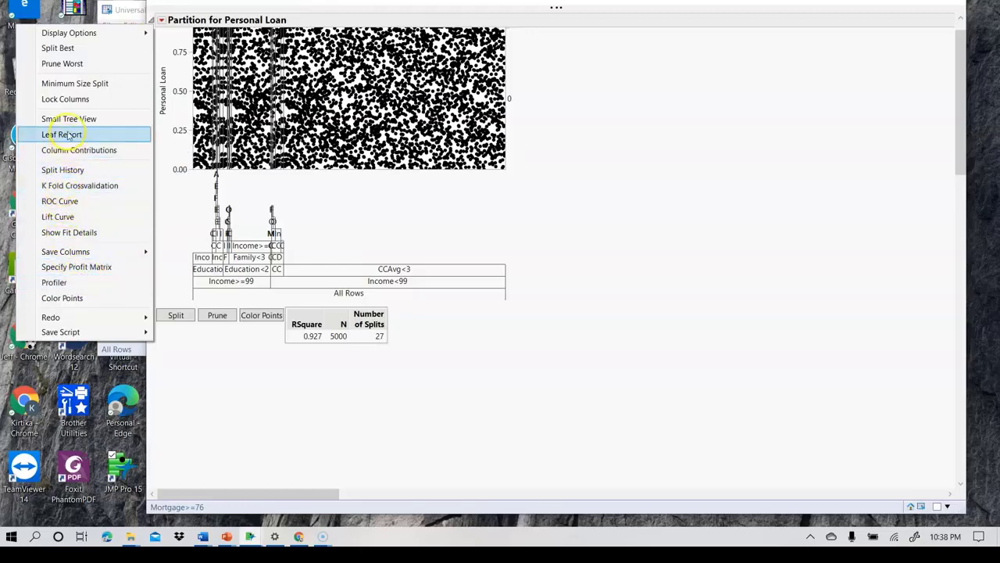
{"action": "left_click", "coordinate": [69, 135]}
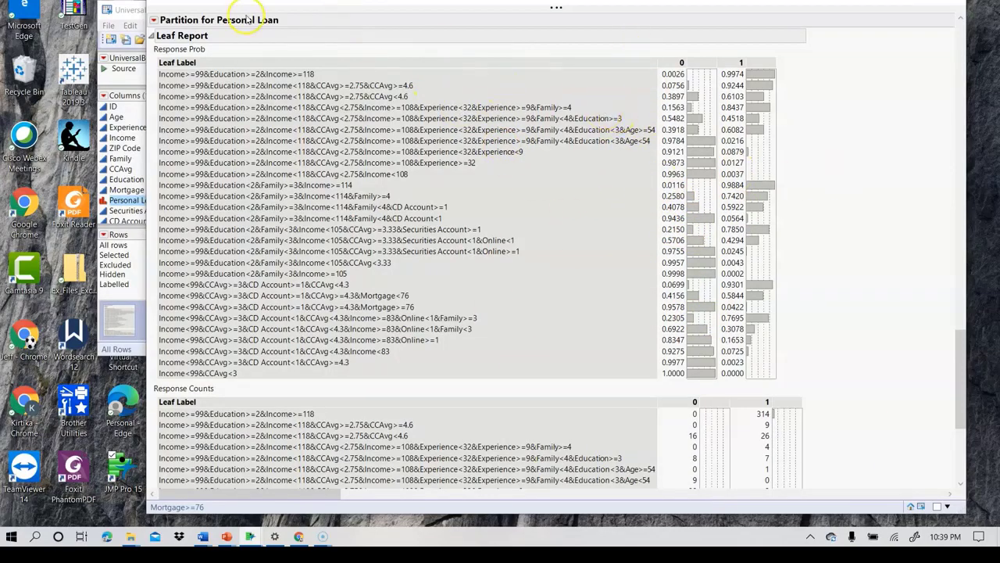
- Show the fit details for the partition and review the fit measures and confusion matrix
{"action": "left_click", "coordinate": [156, 21]}
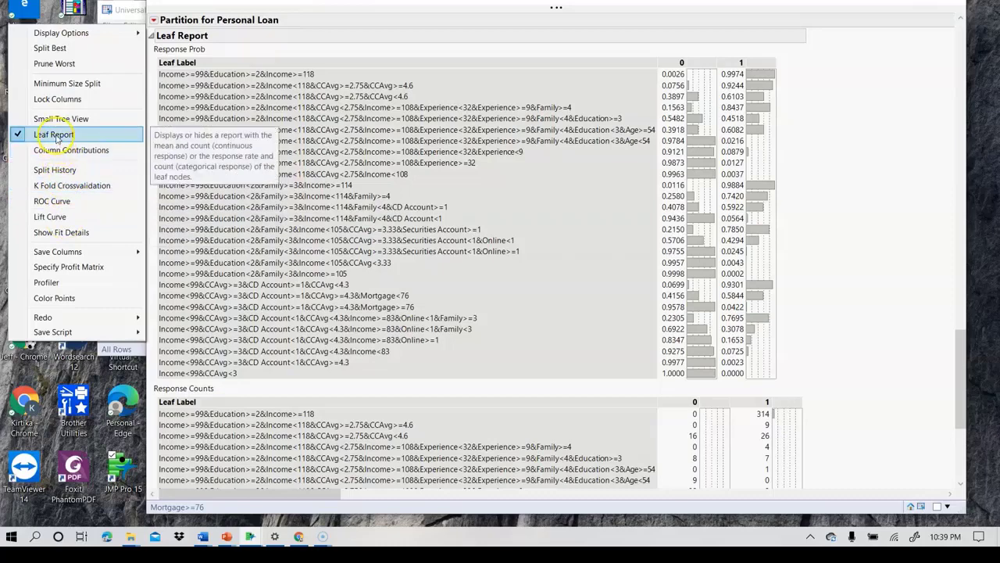
{"action": "left_click", "coordinate": [63, 232]}
{"action": "scroll", "coordinate": [406, 258], "scroll_direction": "down", "scroll_amount": 10}
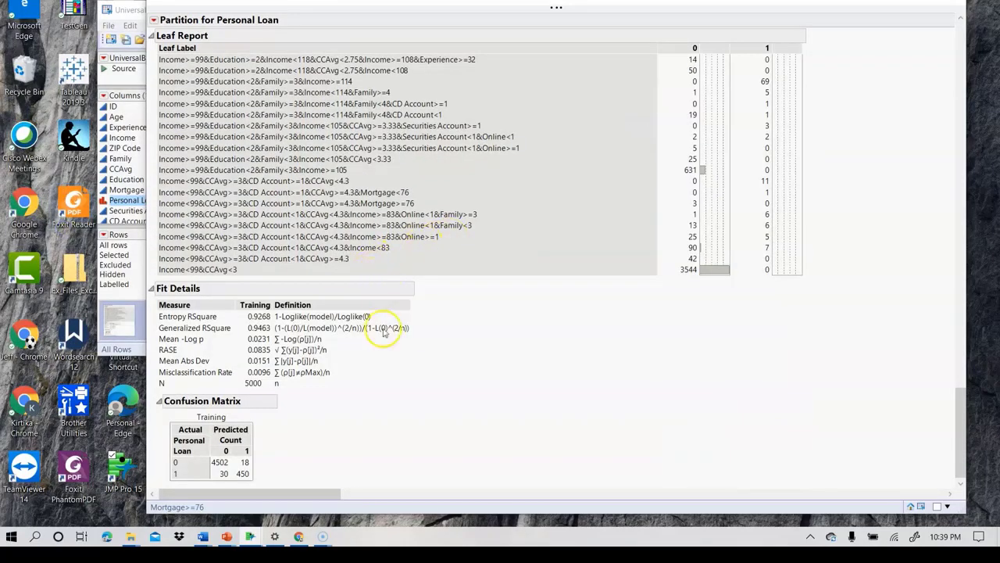